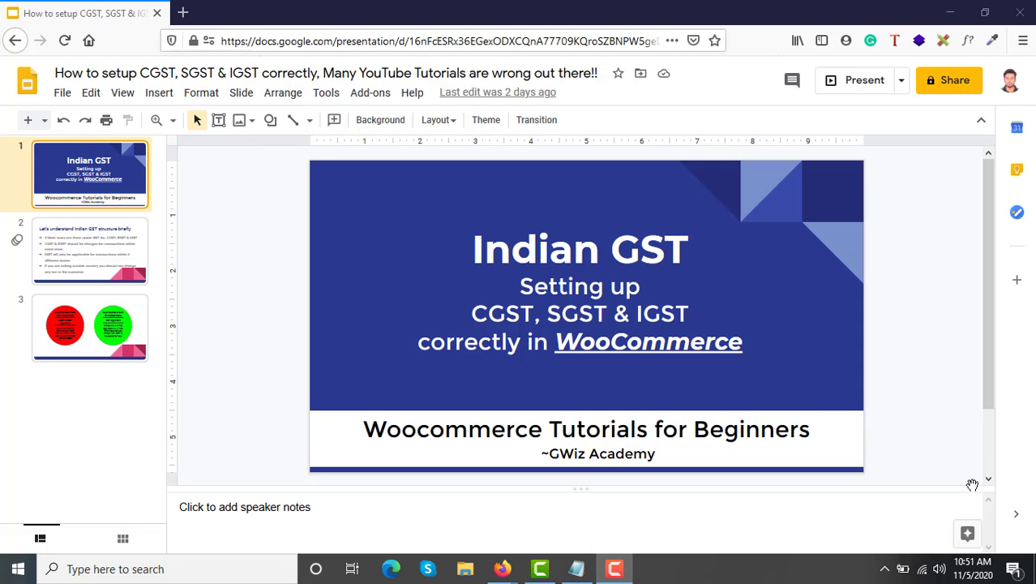
# Switch to the Organic Store website and open the Assorted Dry Fruits product from the best-selling products.
pyautogui.hotkey('alt', 'Tab')
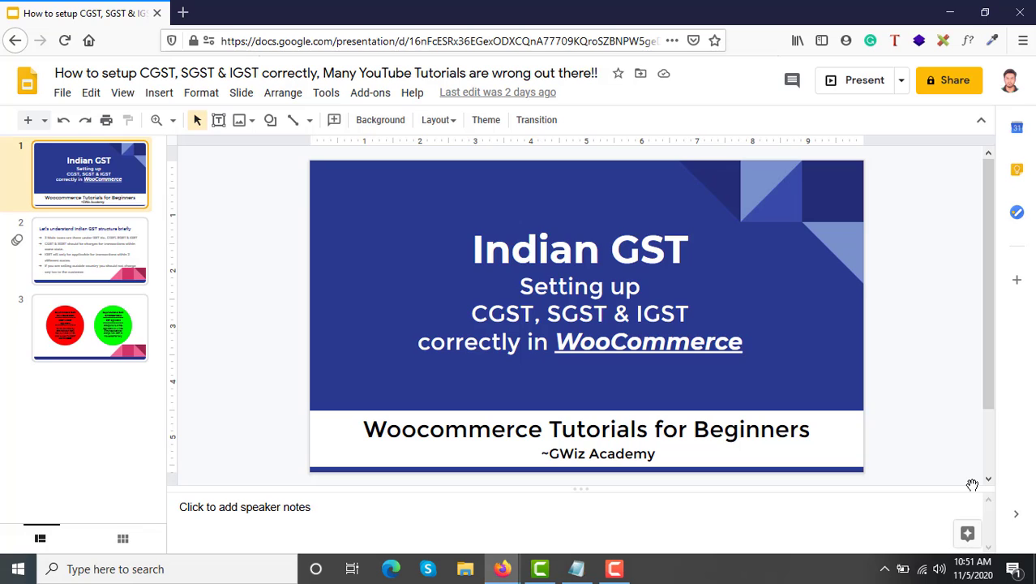
pyautogui.hotkey('alt', 'Tab')
pyautogui.hotkey('alt', 'Tab')
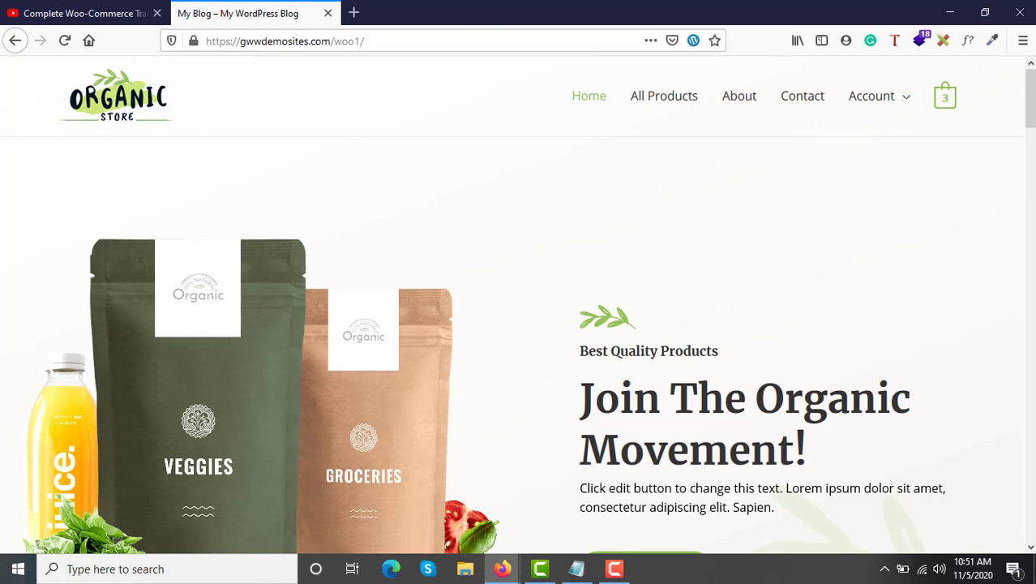
pyautogui.scroll(-12, 728, 262)
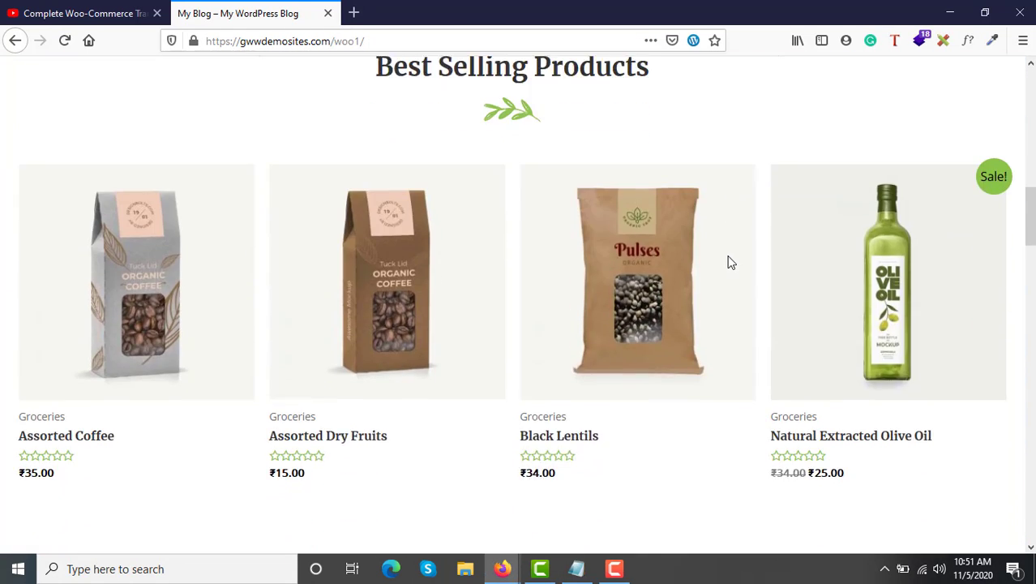
pyautogui.scroll(3, 728, 262)
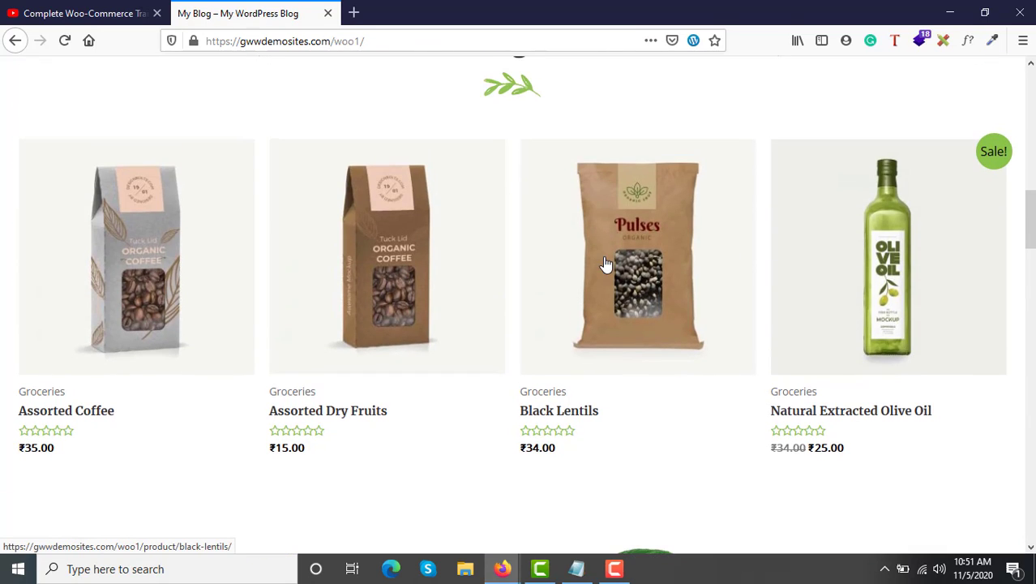
pyautogui.click(371, 283)
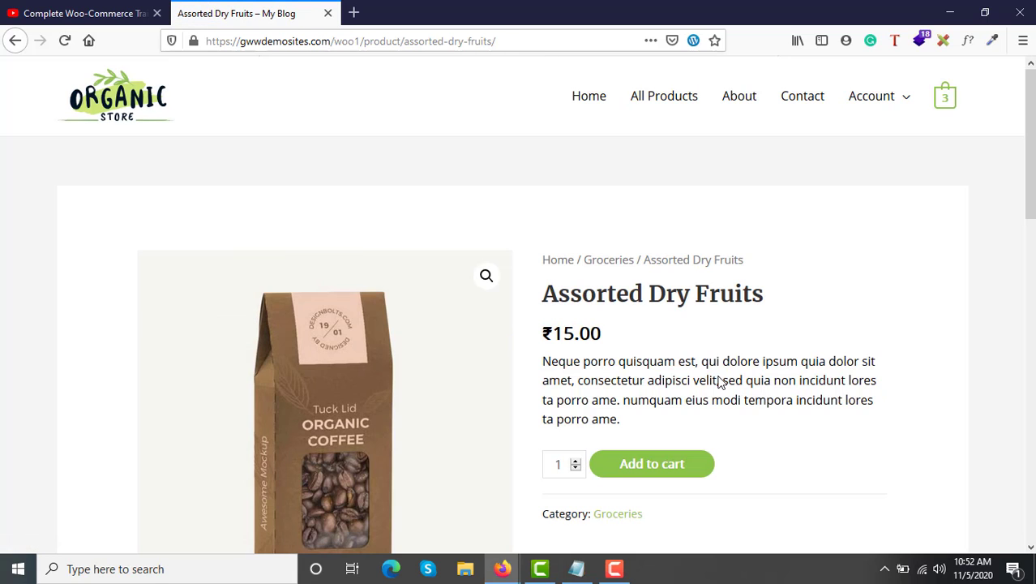
# Add one Assorted Dry Fruits to the cart and open the cart page.
pyautogui.scroll(-3, 717, 374)
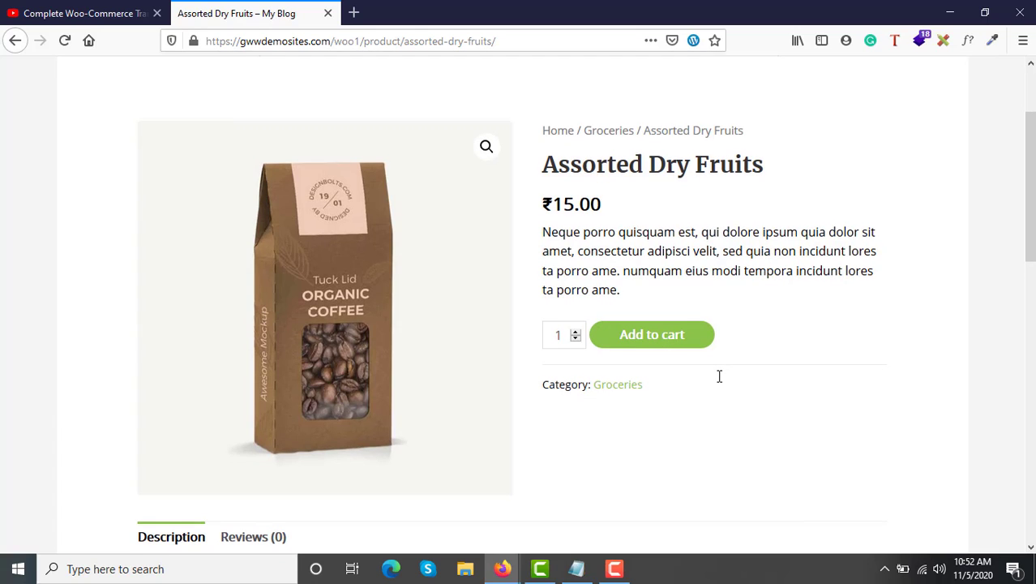
pyautogui.click(653, 336)
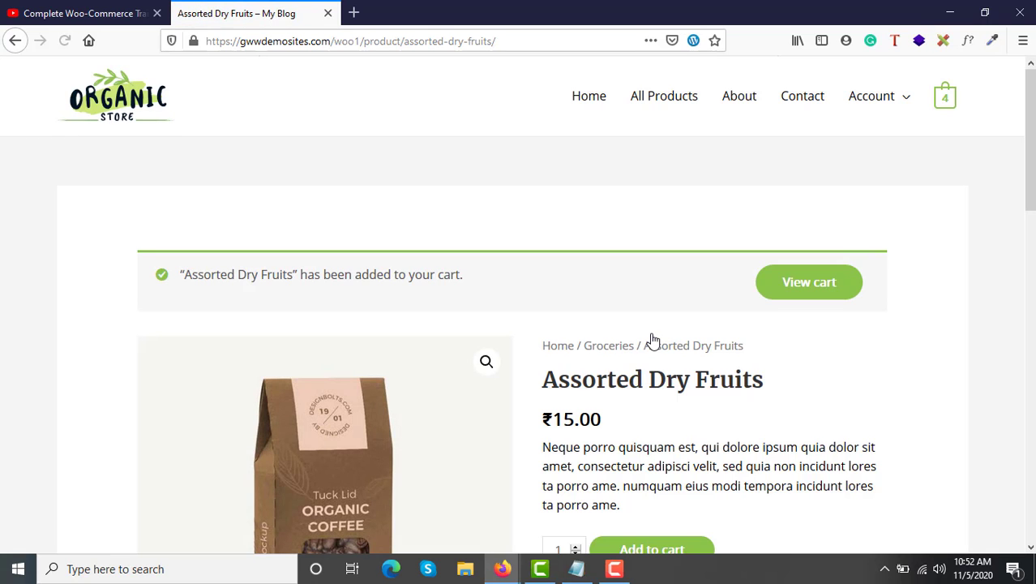
pyautogui.click(812, 284)
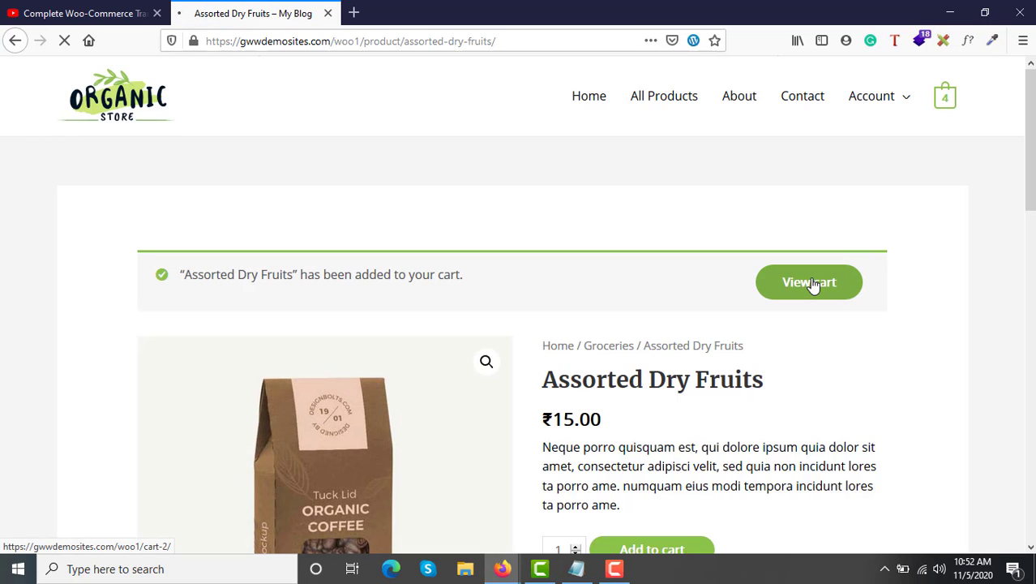
# Examine the SGST and CGST lines in the cart totals along with the listed cart items.
pyautogui.scroll(-3, 814, 284)
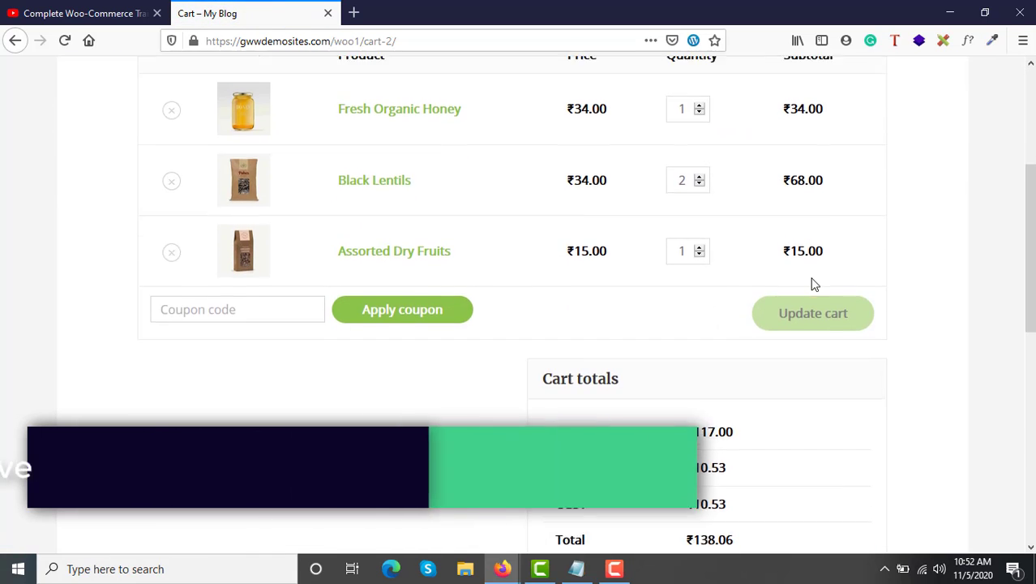
pyautogui.scroll(-3, 812, 284)
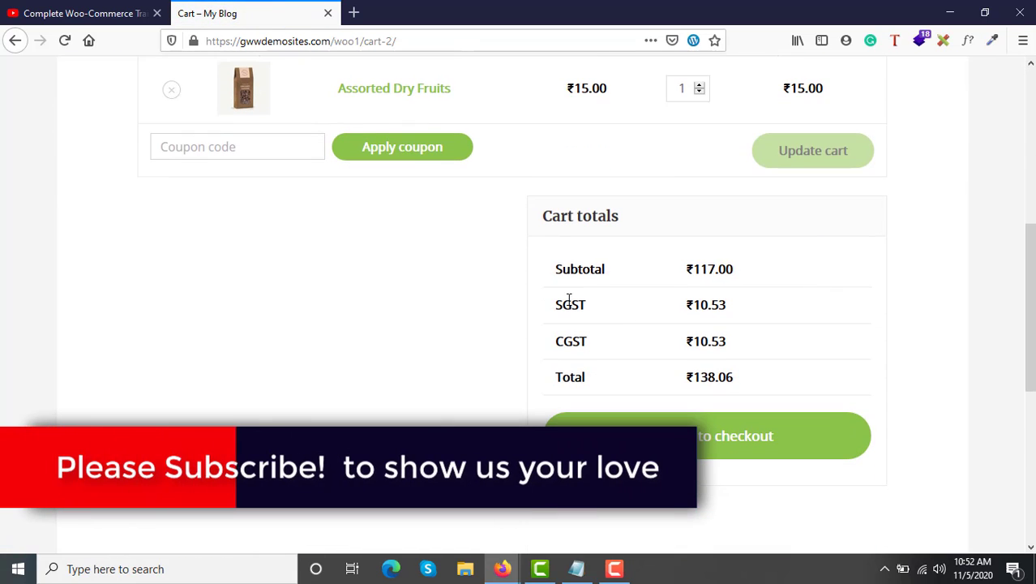
pyautogui.moveTo(557, 298); pyautogui.dragTo(724, 359)
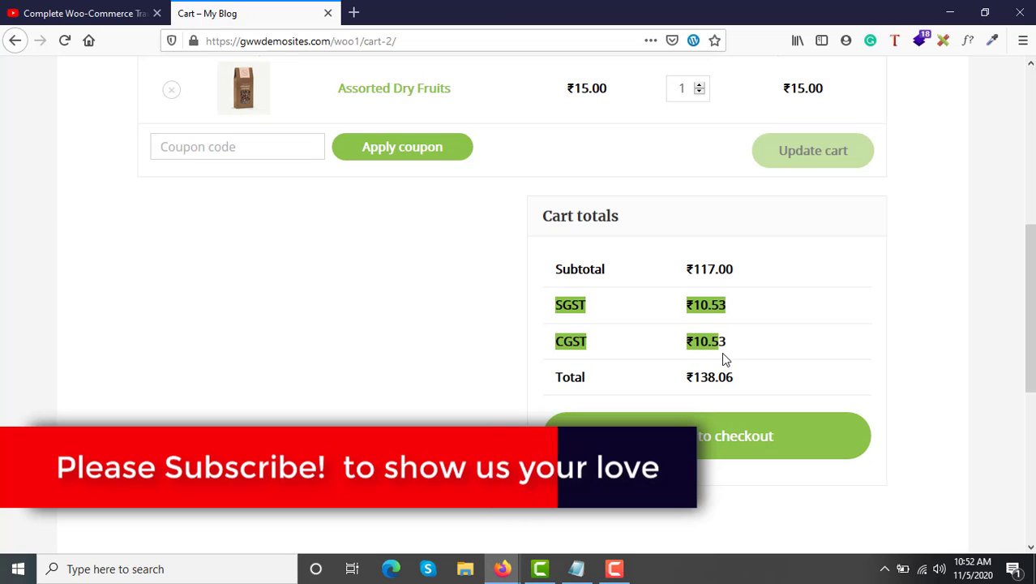
pyautogui.click(735, 353)
pyautogui.scroll(1, 736, 354)
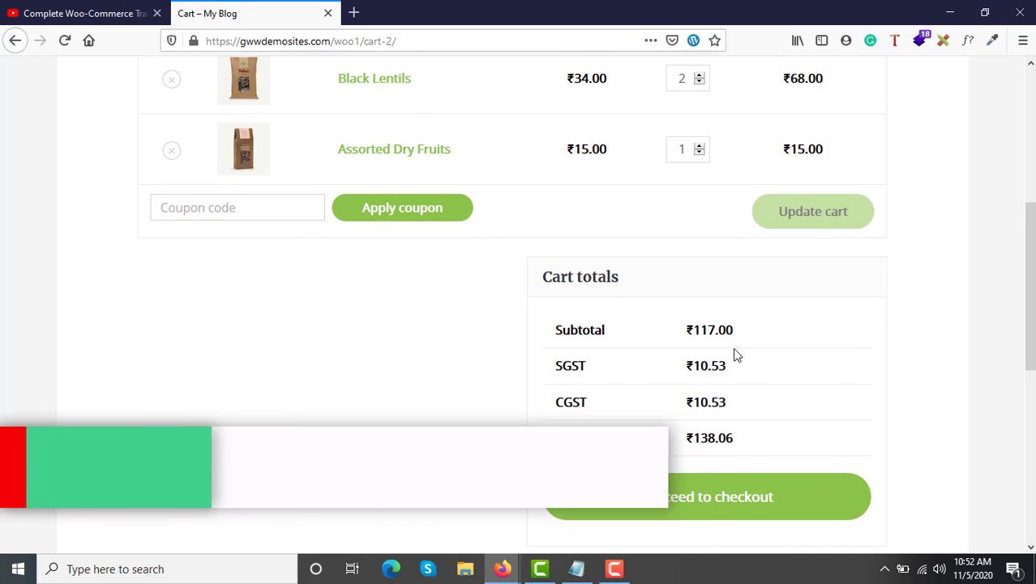
pyautogui.doubleClick(724, 403)
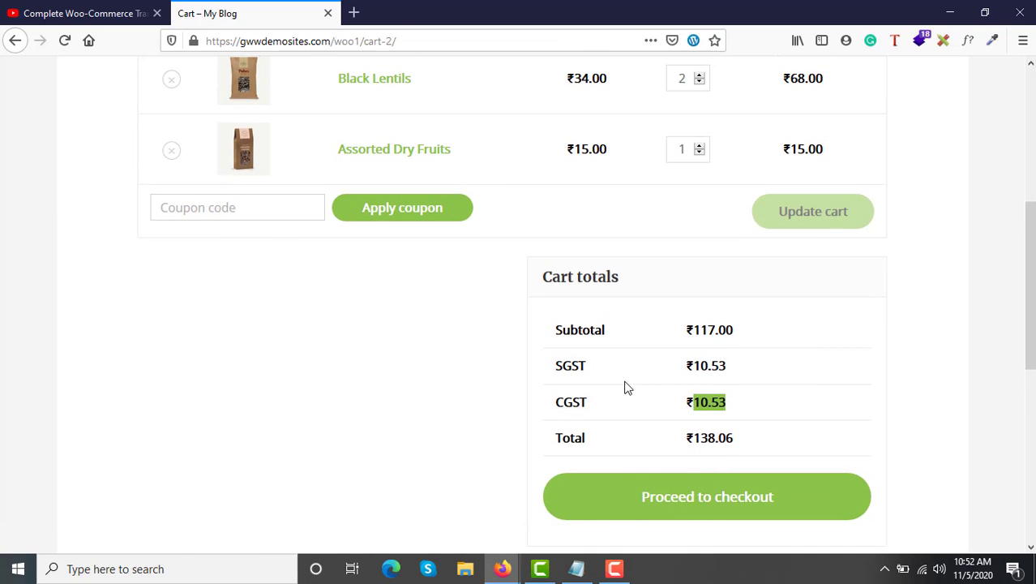
pyautogui.moveTo(625, 388); pyautogui.dragTo(543, 375)
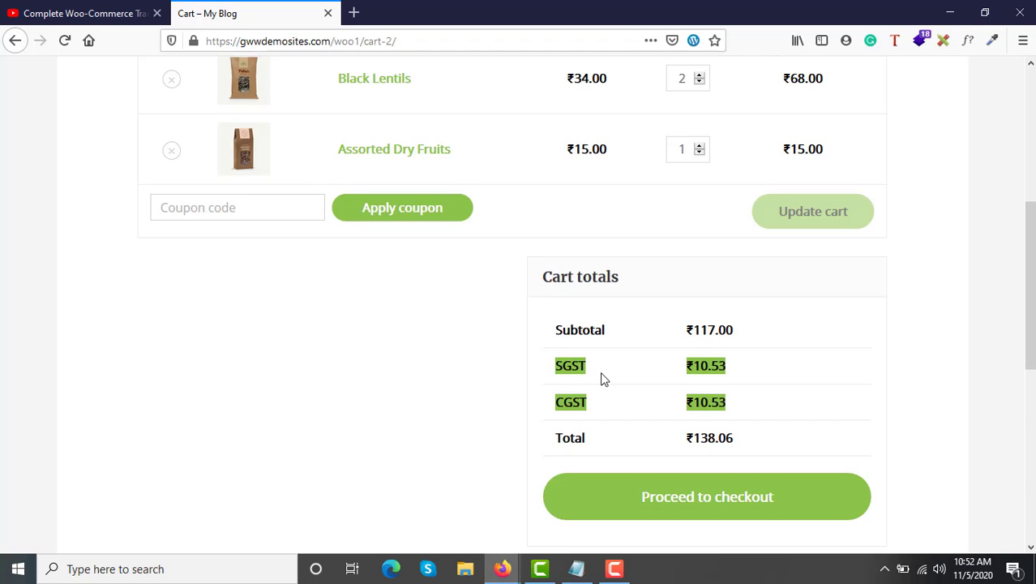
pyautogui.scroll(3, 601, 378)
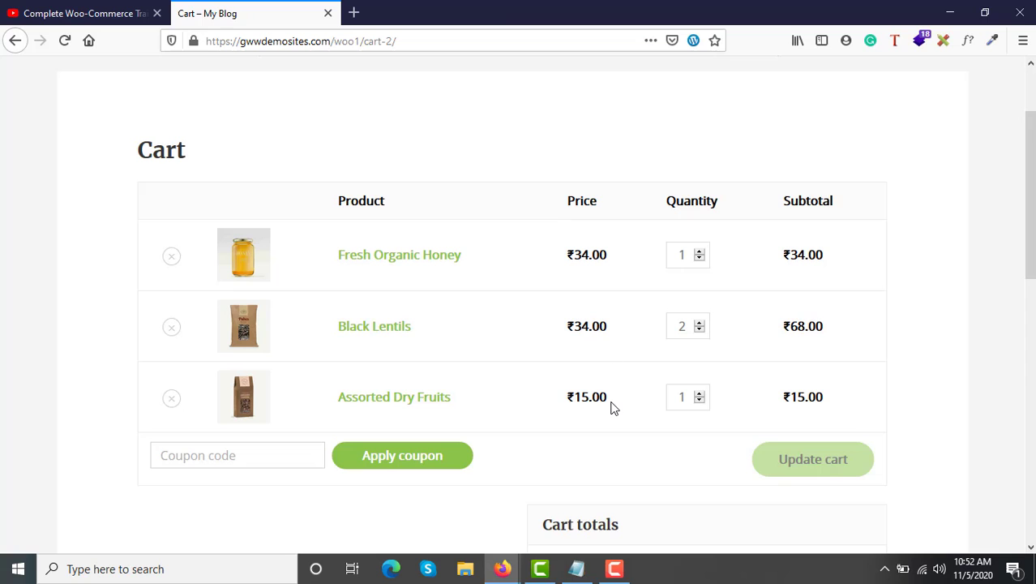
pyautogui.scroll(-3, 610, 407)
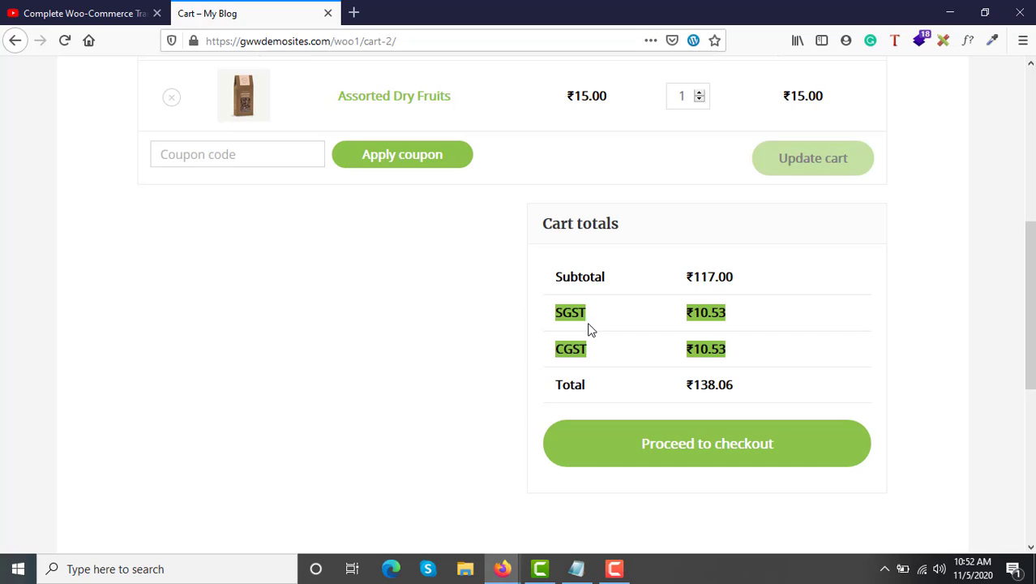
pyautogui.doubleClick(588, 327)
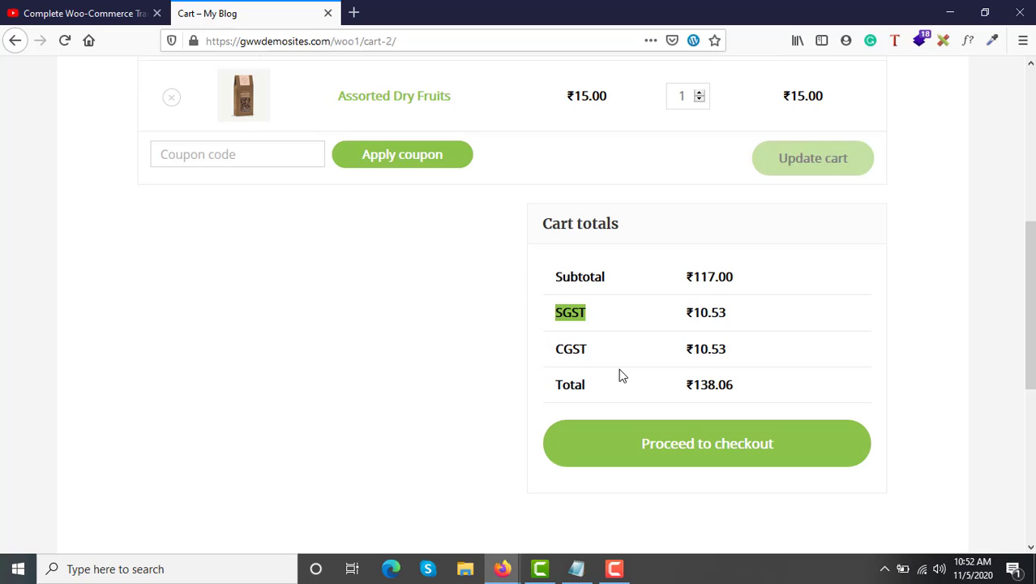
# Proceed to checkout and review the subtotal, SGST and CGST lines of the order summary.
pyautogui.click(692, 468)
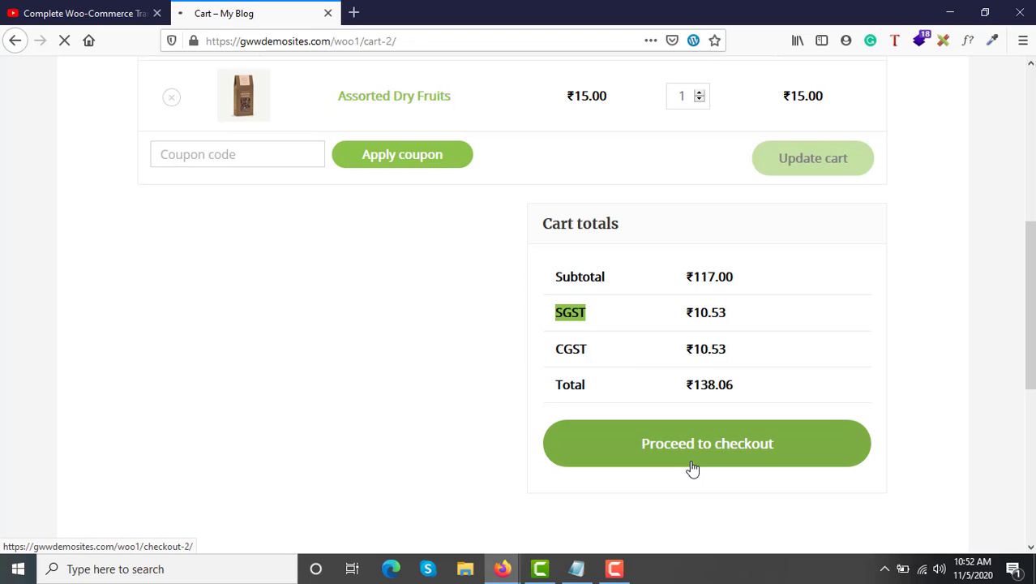
pyautogui.scroll(-4, 692, 469)
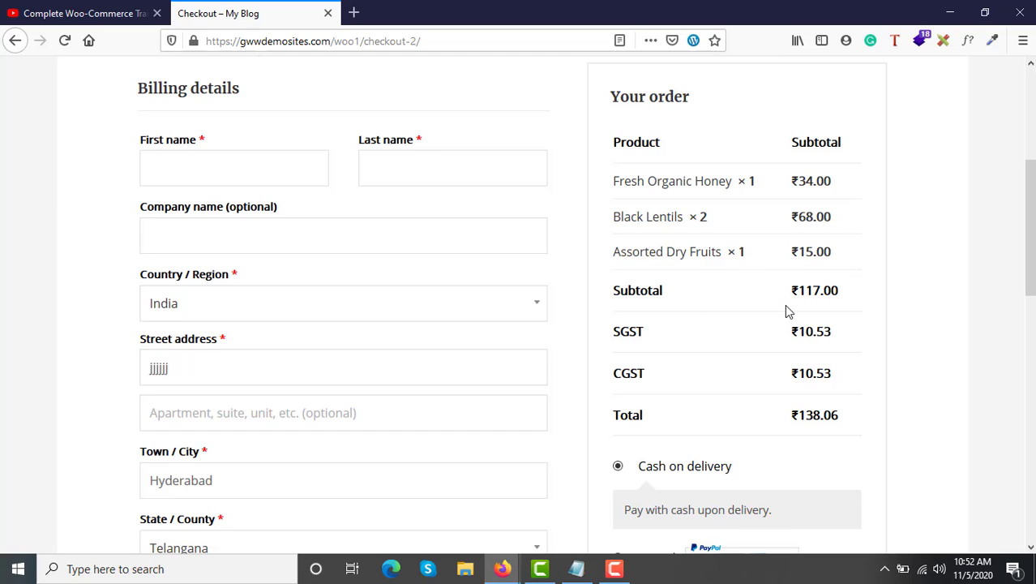
pyautogui.moveTo(792, 292); pyautogui.dragTo(827, 295)
pyautogui.click(618, 333)
pyautogui.moveTo(618, 333); pyautogui.dragTo(648, 373)
pyautogui.click(649, 373)
pyautogui.scroll(-2, 651, 370)
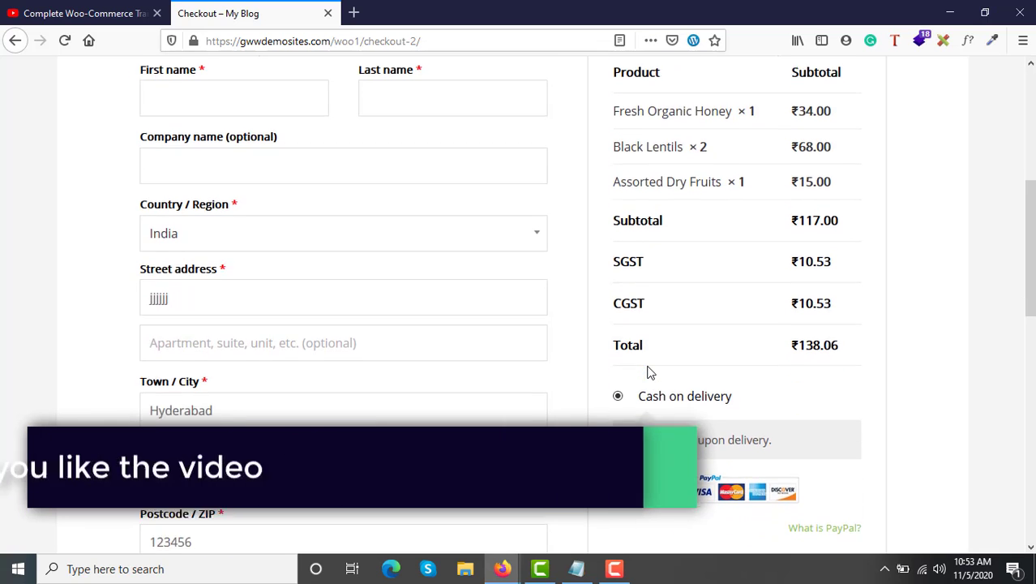
# Compare the billing state in the checkout form with the SGST and CGST lines of the order.
pyautogui.scroll(-2, 684, 292)
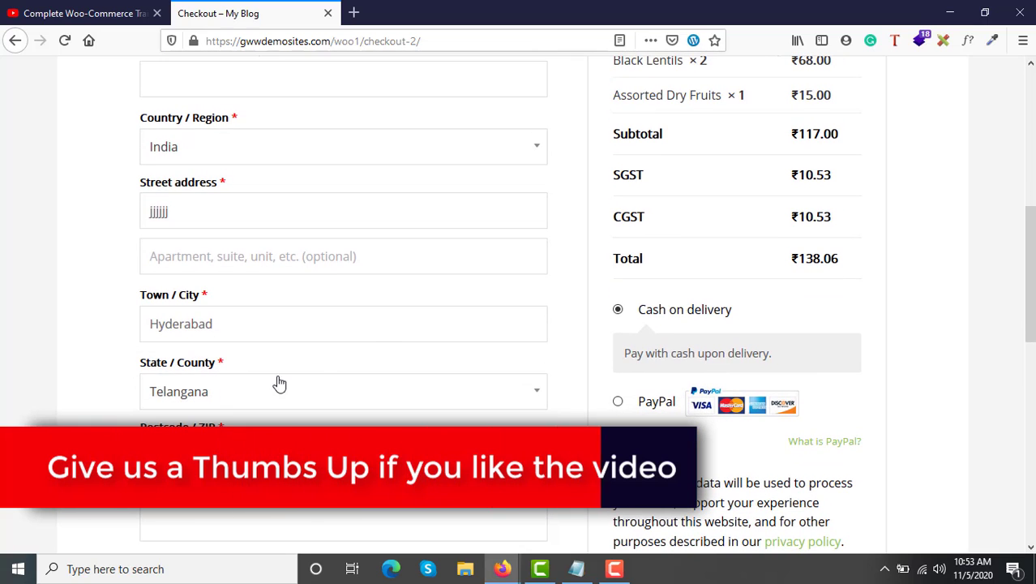
pyautogui.scroll(4, 291, 275)
pyautogui.scroll(4, 292, 273)
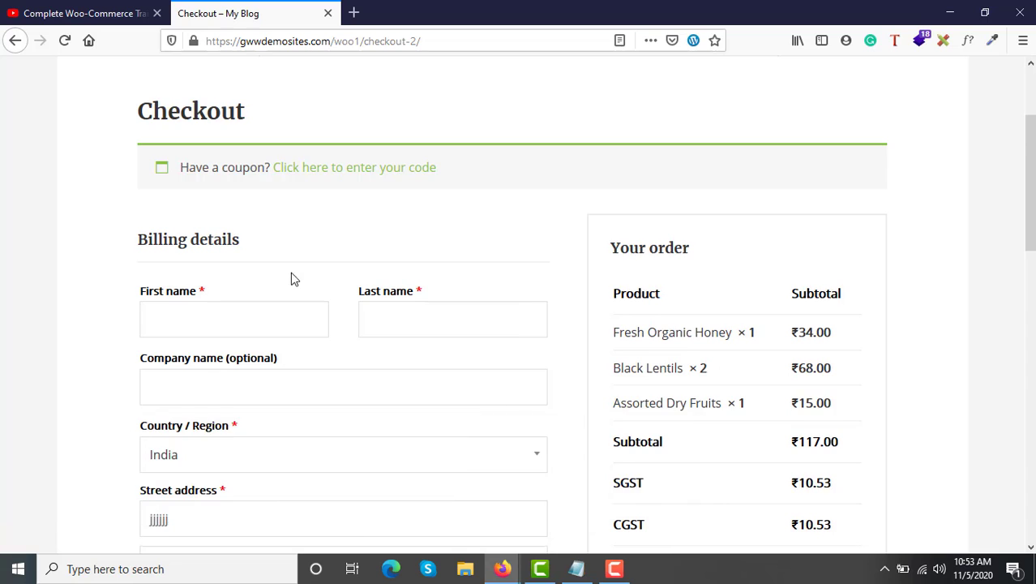
pyautogui.scroll(-11, 292, 273)
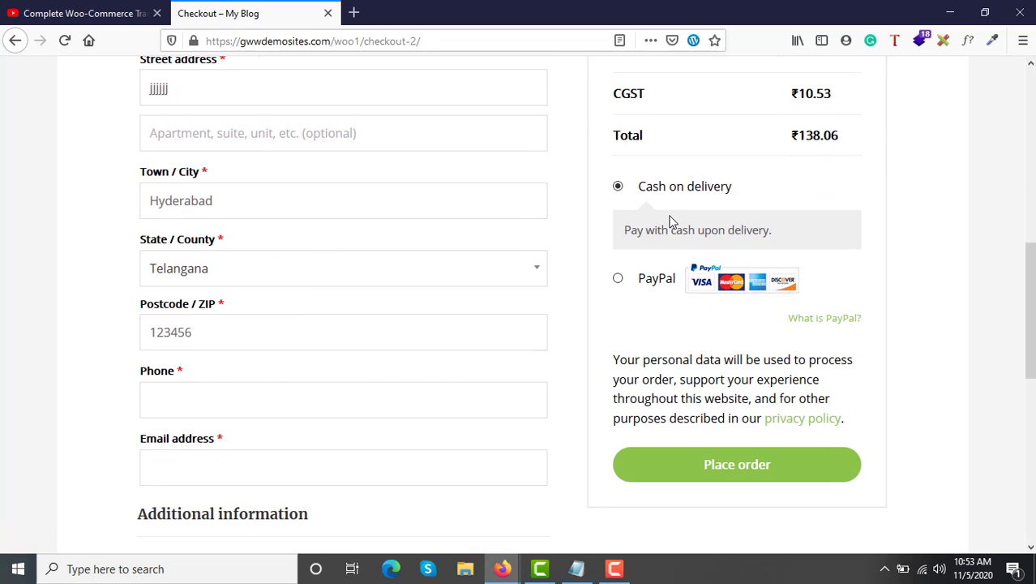
pyautogui.scroll(3, 671, 222)
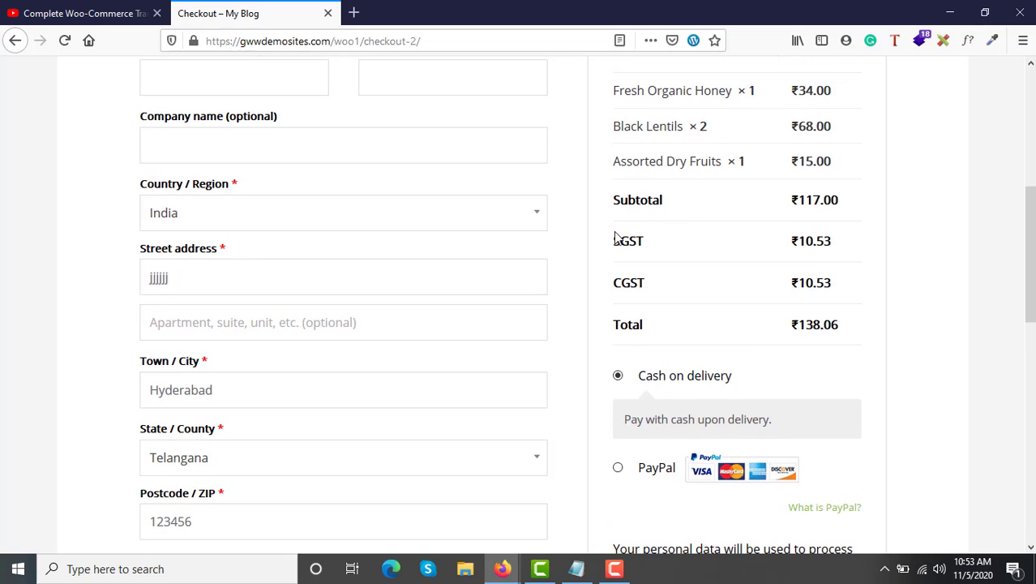
pyautogui.moveTo(615, 237); pyautogui.dragTo(689, 271)
pyautogui.click(689, 272)
pyautogui.moveTo(828, 292); pyautogui.dragTo(618, 238)
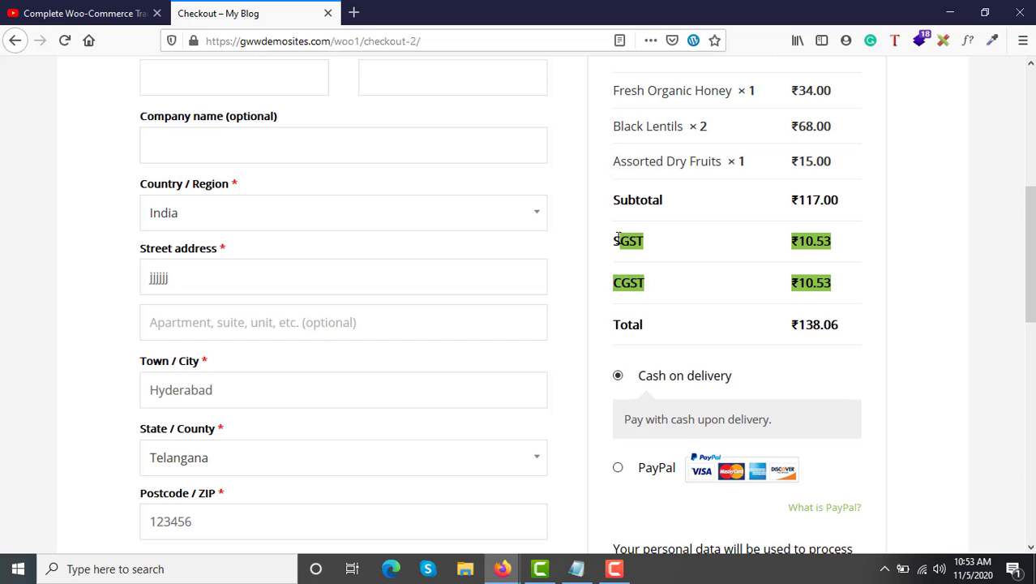
pyautogui.click(618, 237)
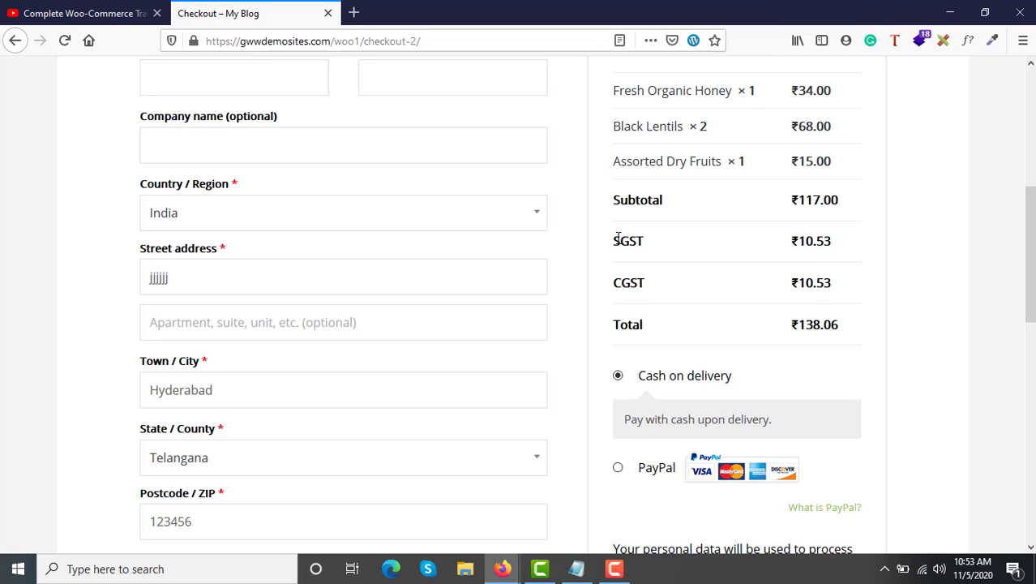
# Change the billing state in the checkout form to Sikkim.
pyautogui.scroll(-2, 618, 238)
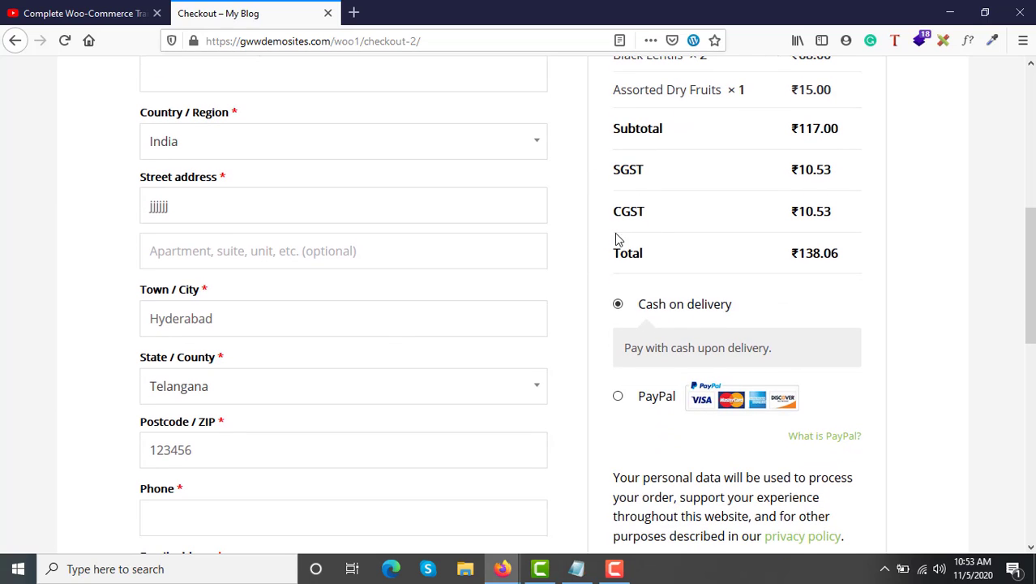
pyautogui.click(302, 389)
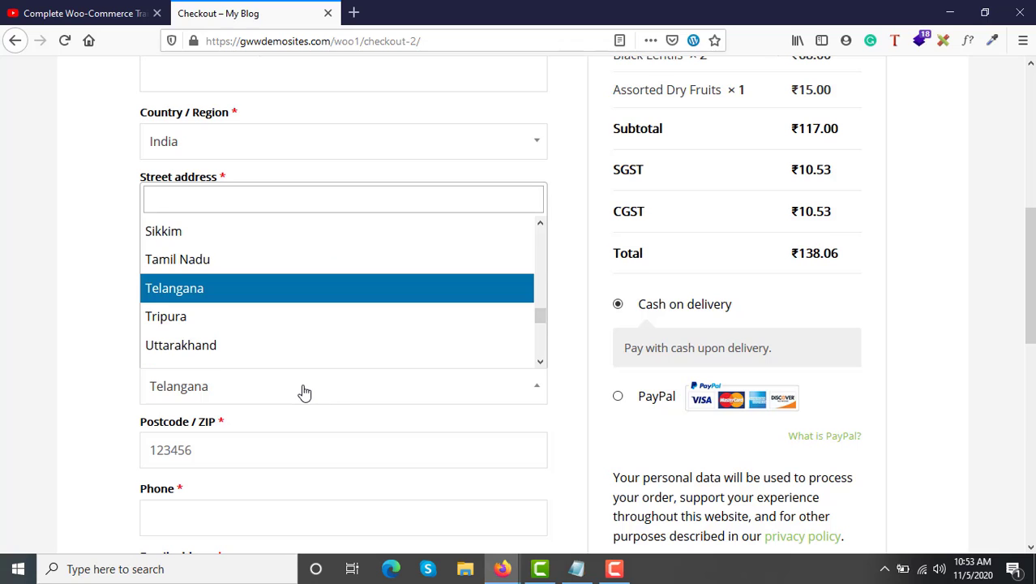
pyautogui.click(260, 242)
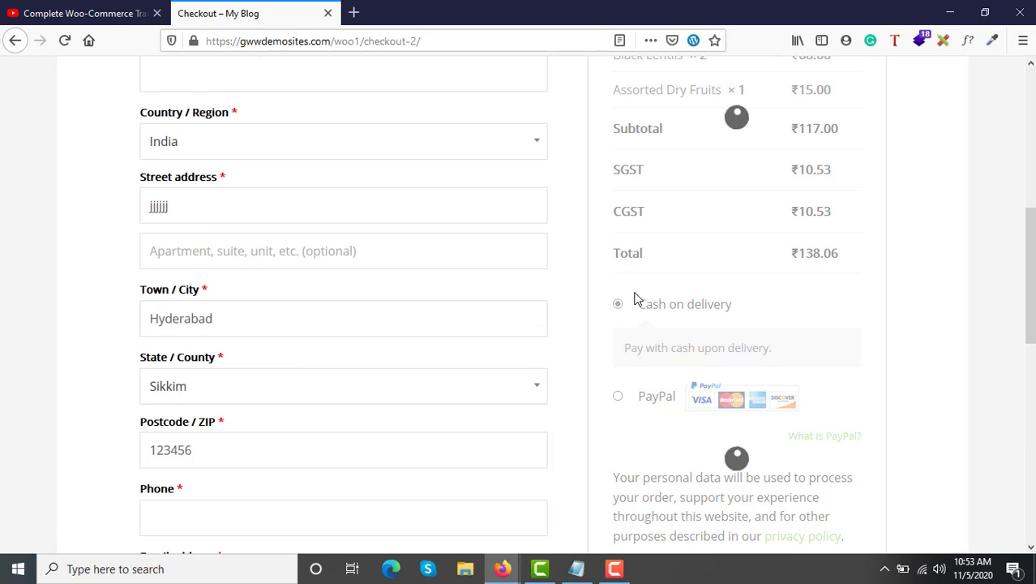
# Examine the tax line and total in the order summary for the Sikkim billing address.
pyautogui.scroll(3, 637, 298)
pyautogui.scroll(-1, 636, 298)
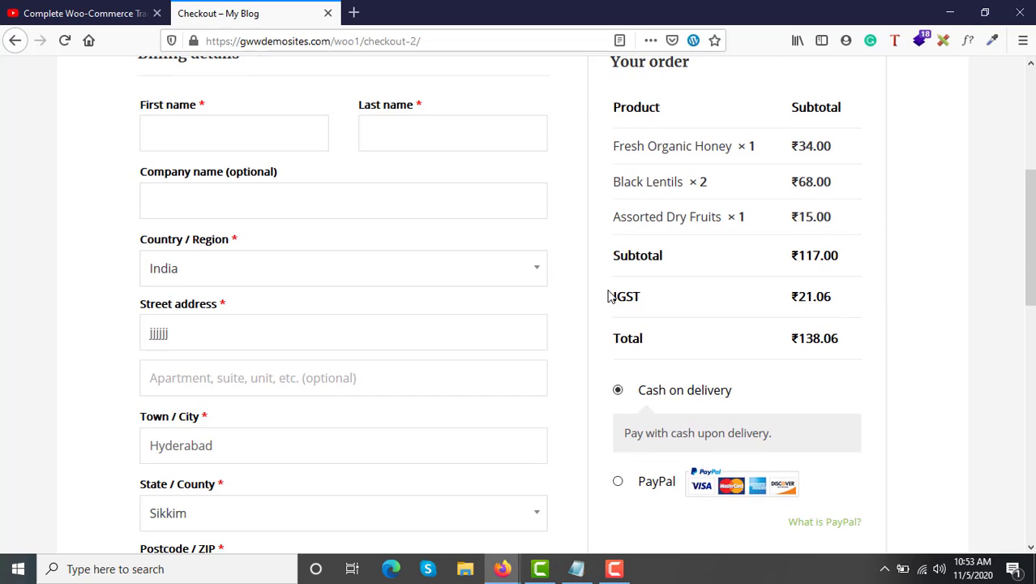
pyautogui.moveTo(609, 296); pyautogui.dragTo(832, 297)
pyautogui.click(832, 296)
pyautogui.scroll(-3, 832, 296)
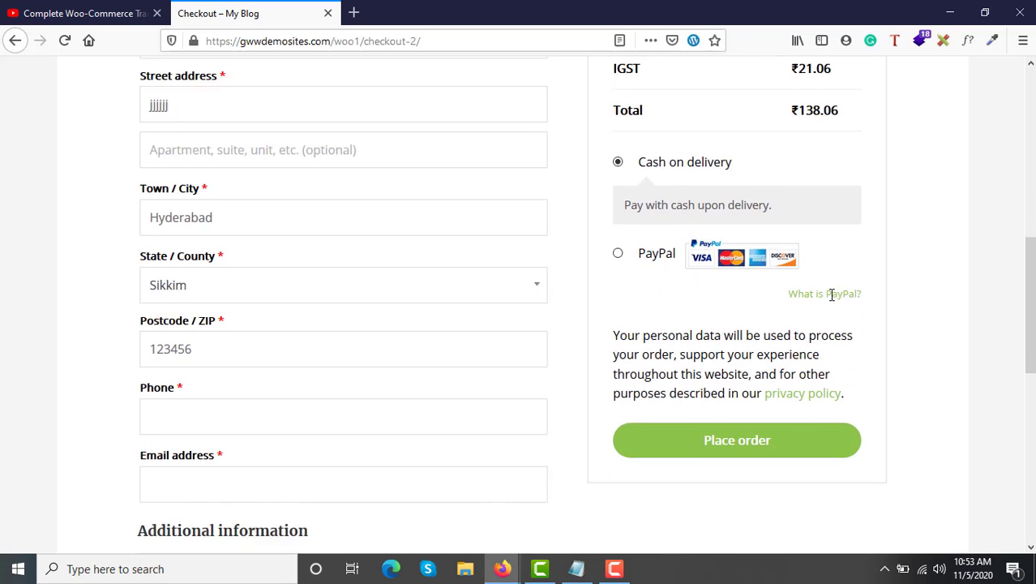
pyautogui.scroll(3, 832, 296)
pyautogui.scroll(4, 832, 296)
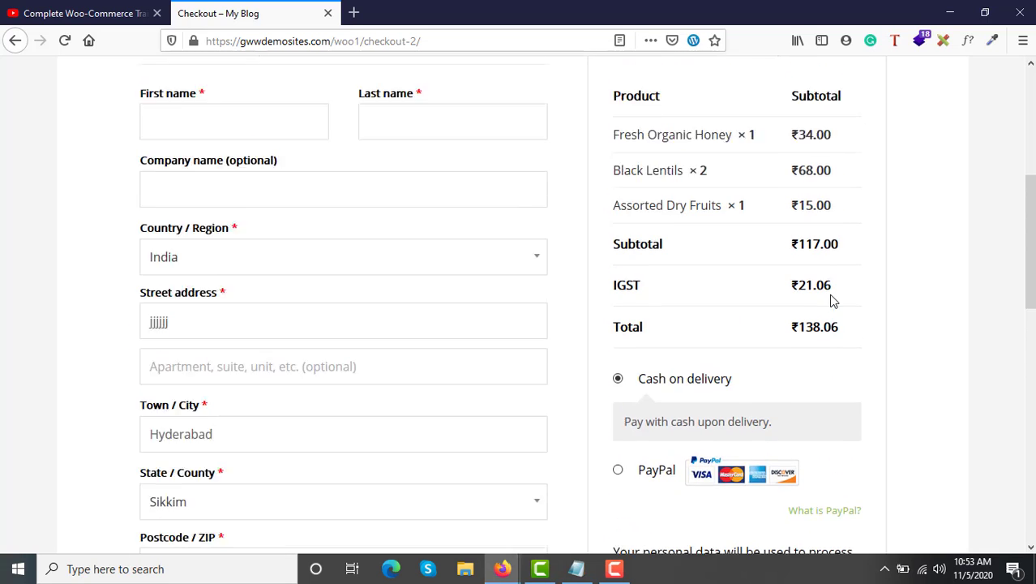
pyautogui.scroll(-3, 832, 298)
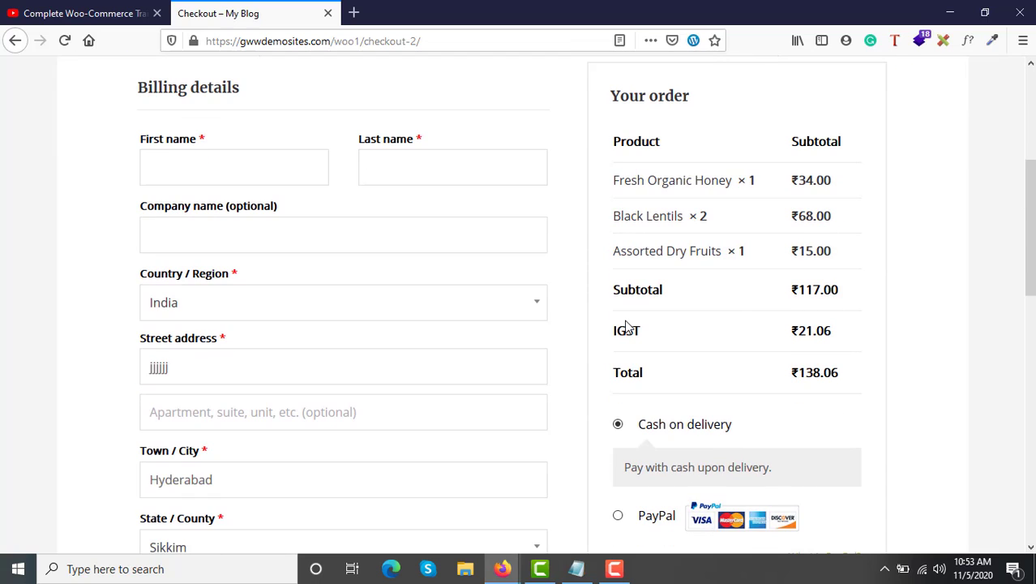
pyautogui.scroll(-1, 626, 327)
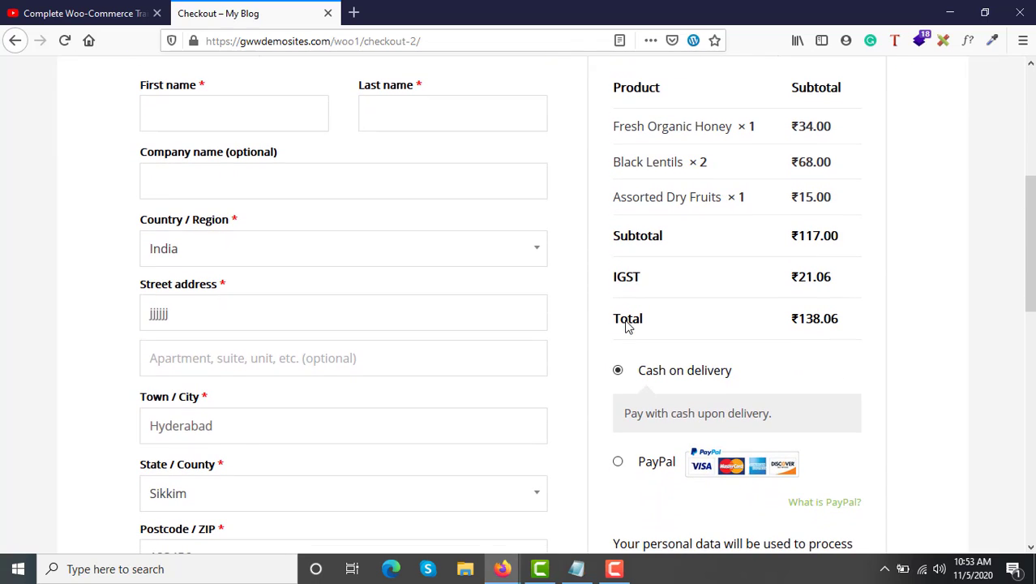
pyautogui.scroll(-1, 247, 437)
pyautogui.scroll(-1, 187, 344)
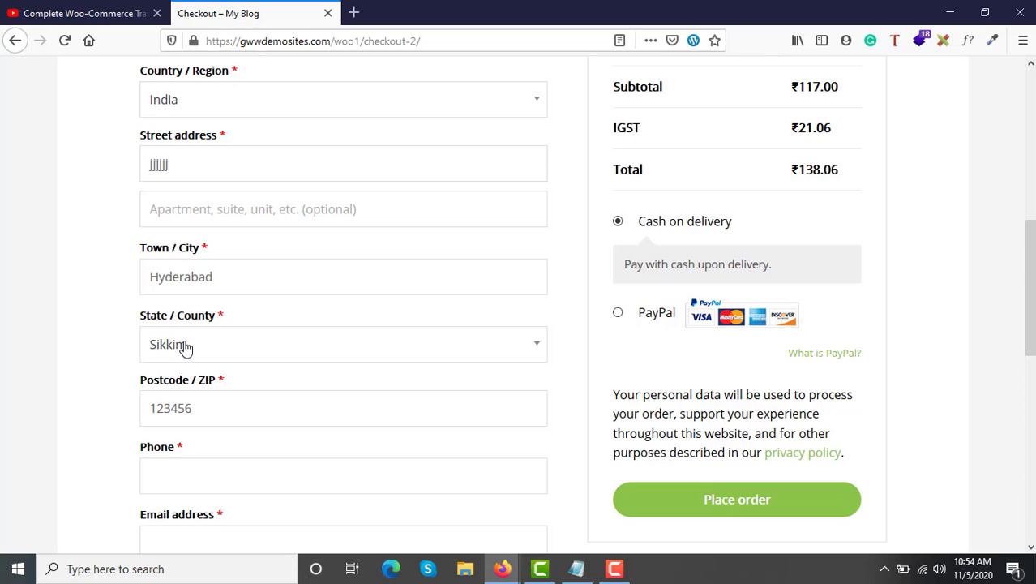
# Change the billing state to West Bengal and examine the IGST line in the order summary.
pyautogui.click(184, 346)
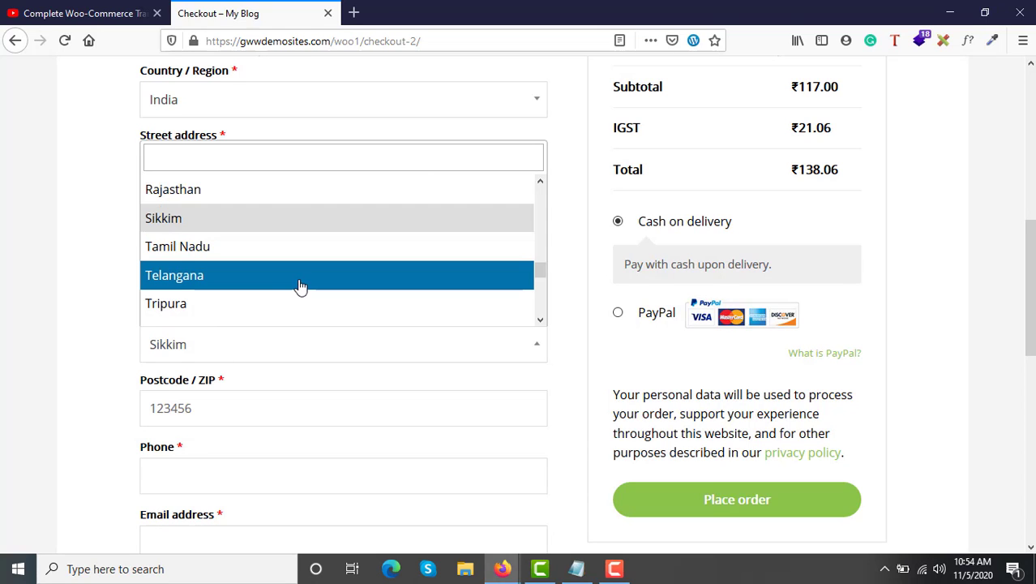
pyautogui.scroll(-2, 300, 286)
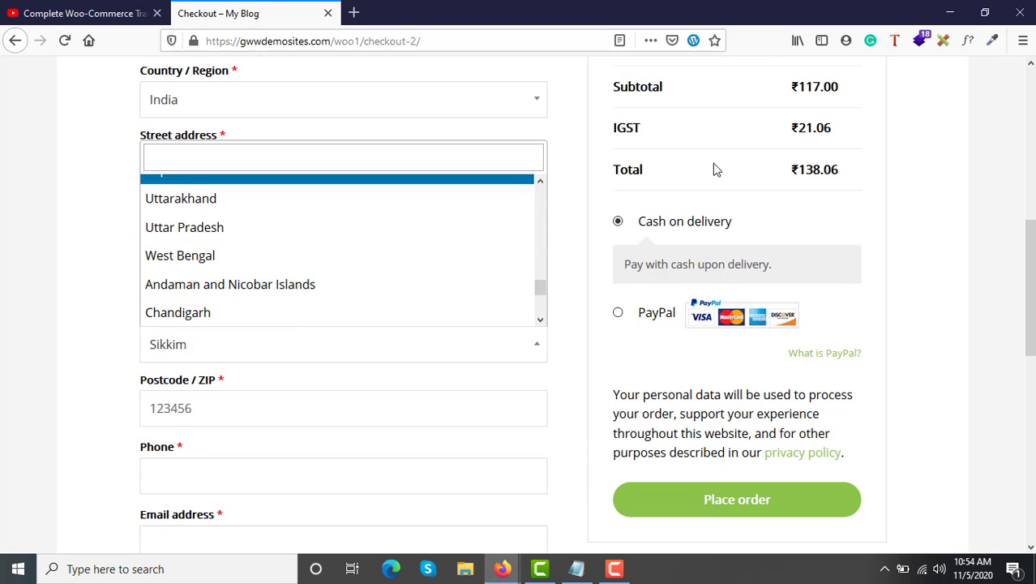
pyautogui.click(238, 268)
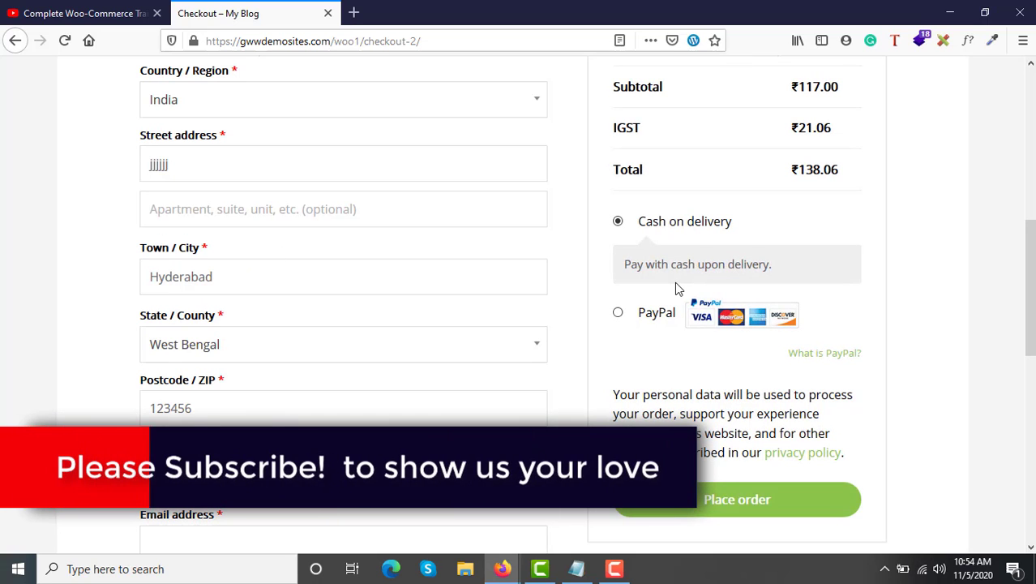
pyautogui.scroll(2, 678, 288)
pyautogui.scroll(1, 676, 284)
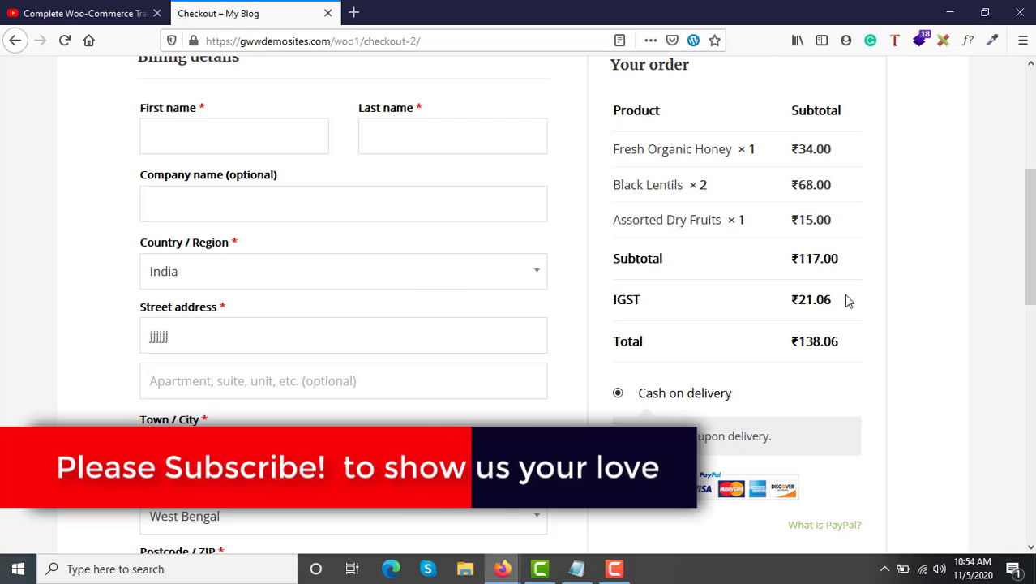
pyautogui.moveTo(795, 297); pyautogui.dragTo(879, 312)
pyautogui.click(878, 312)
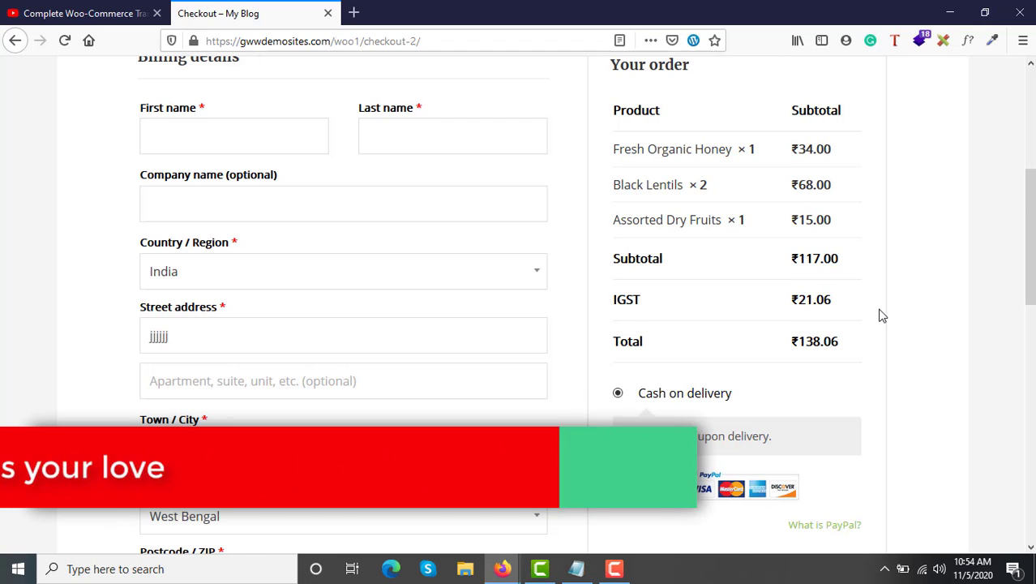
# Set the billing state in the checkout form to Telangana.
pyautogui.scroll(-2, 429, 318)
pyautogui.click(259, 344)
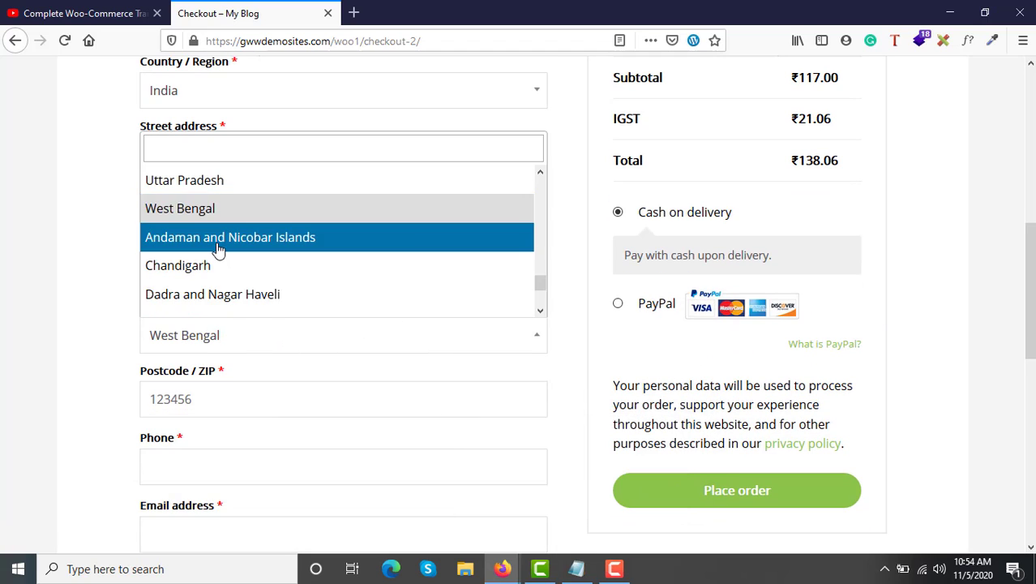
pyautogui.scroll(3, 219, 248)
pyautogui.scroll(1, 217, 251)
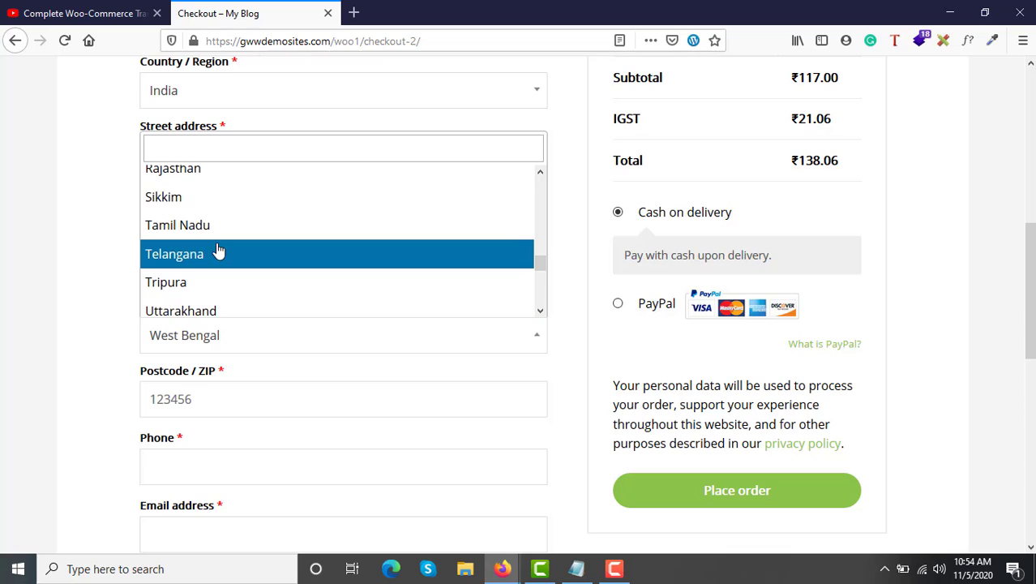
pyautogui.click(173, 256)
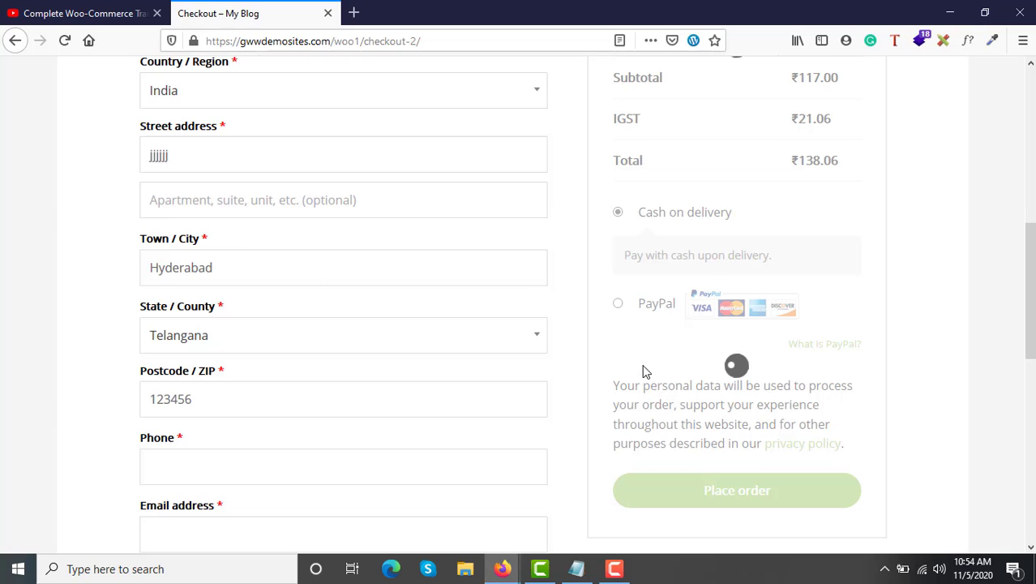
# Examine the subtotal, SGST and CGST lines of the order summary for the Telangana billing address.
pyautogui.scroll(1, 645, 368)
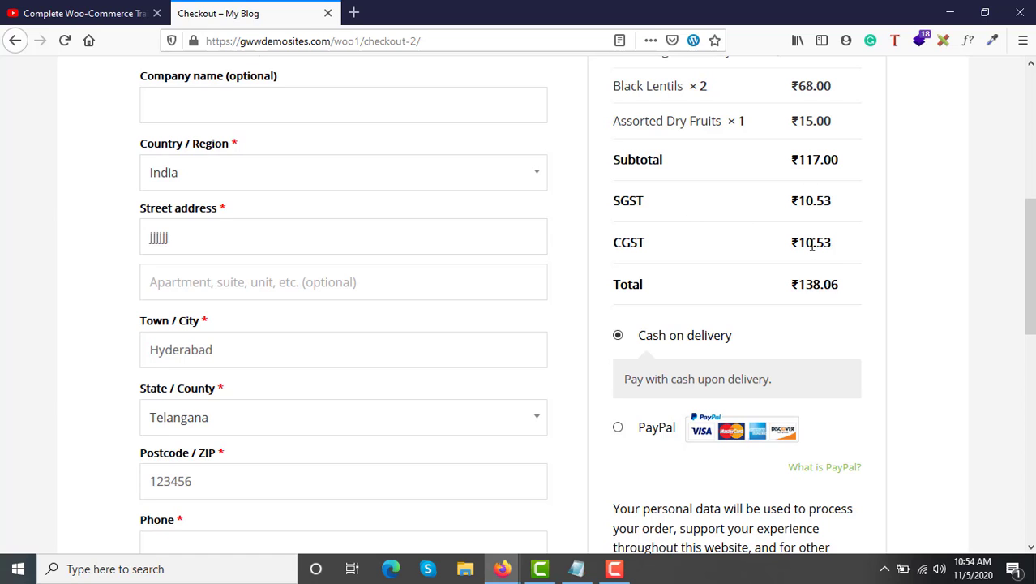
pyautogui.scroll(3, 812, 245)
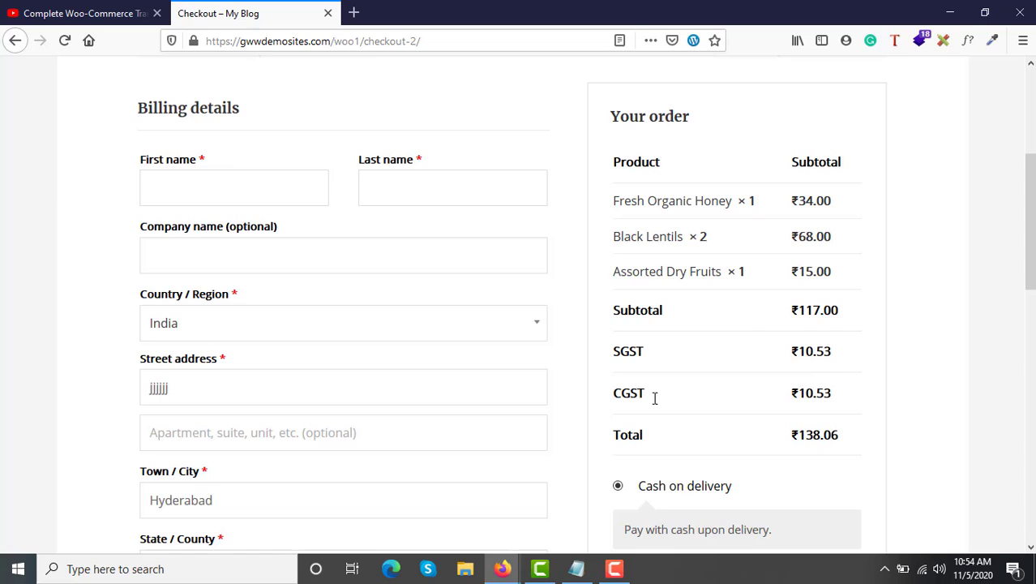
pyautogui.doubleClick(851, 356)
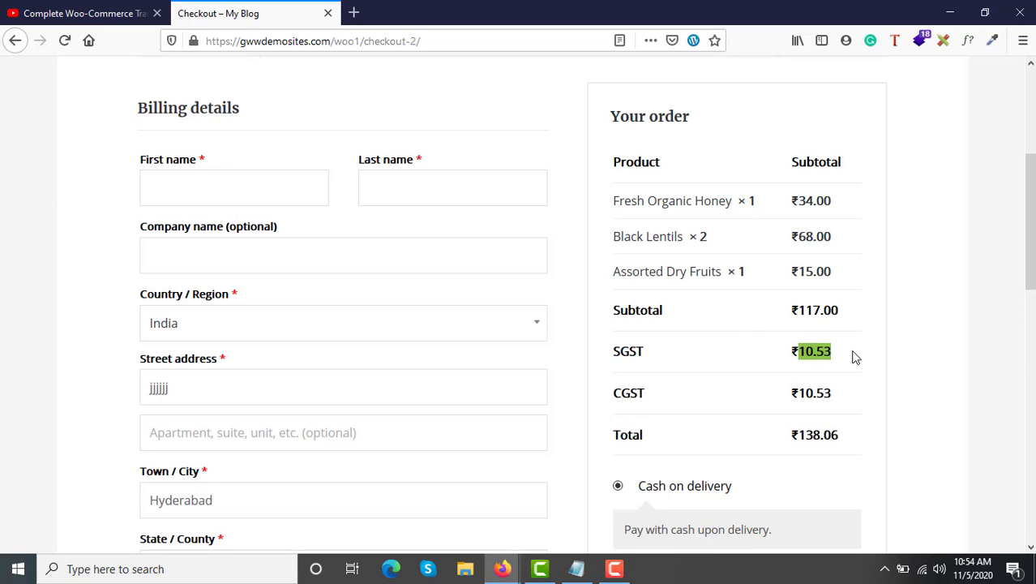
pyautogui.click(851, 356)
pyautogui.moveTo(785, 312); pyautogui.dragTo(876, 314)
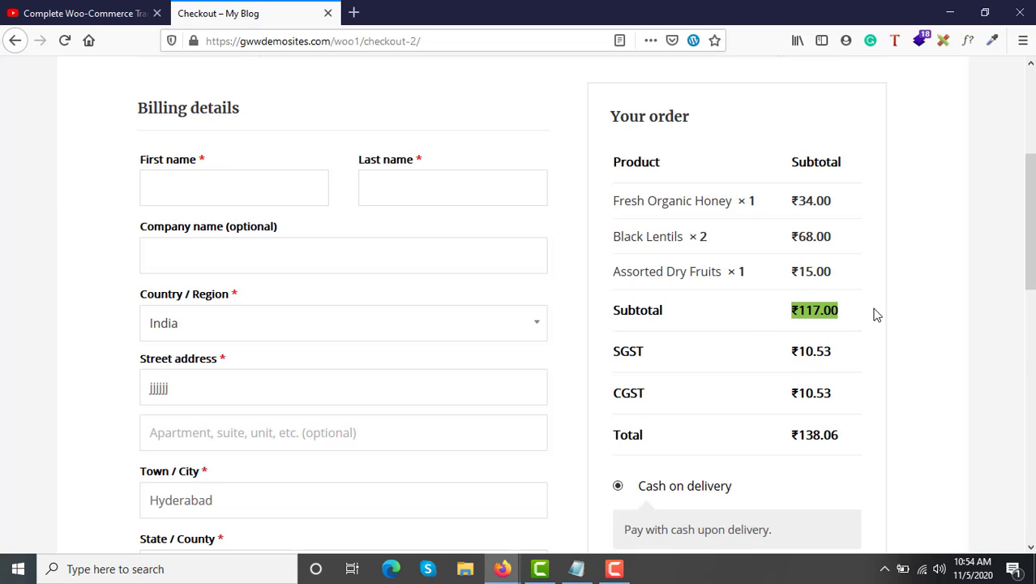
pyautogui.scroll(-6, 876, 314)
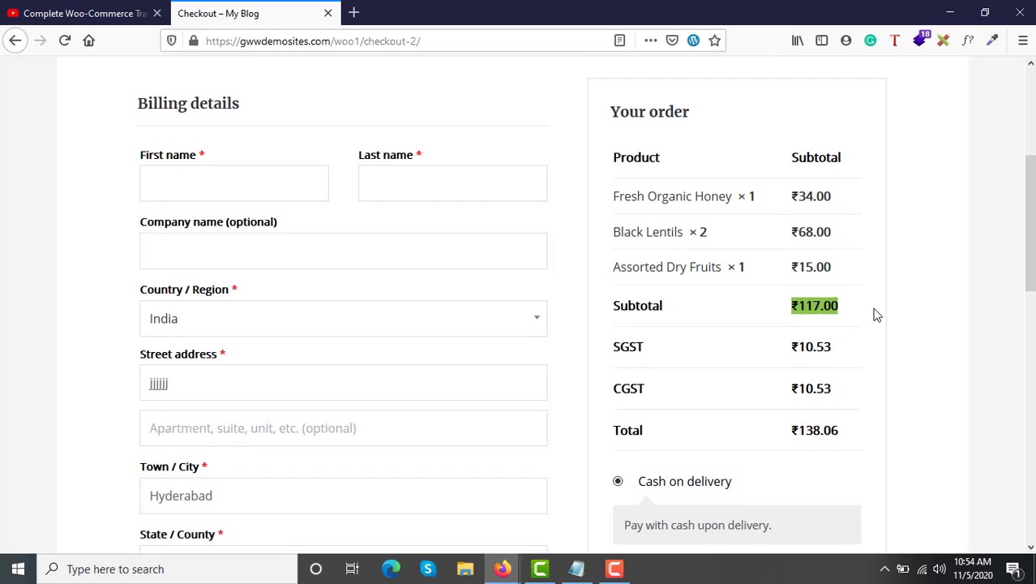
pyautogui.scroll(5, 875, 314)
pyautogui.scroll(2, 876, 315)
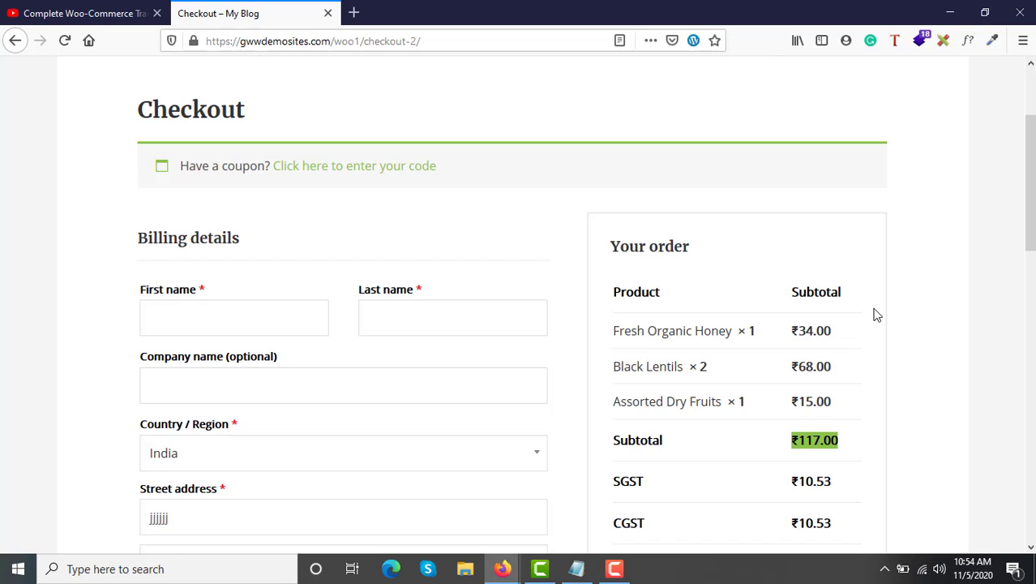
pyautogui.scroll(-1, 877, 314)
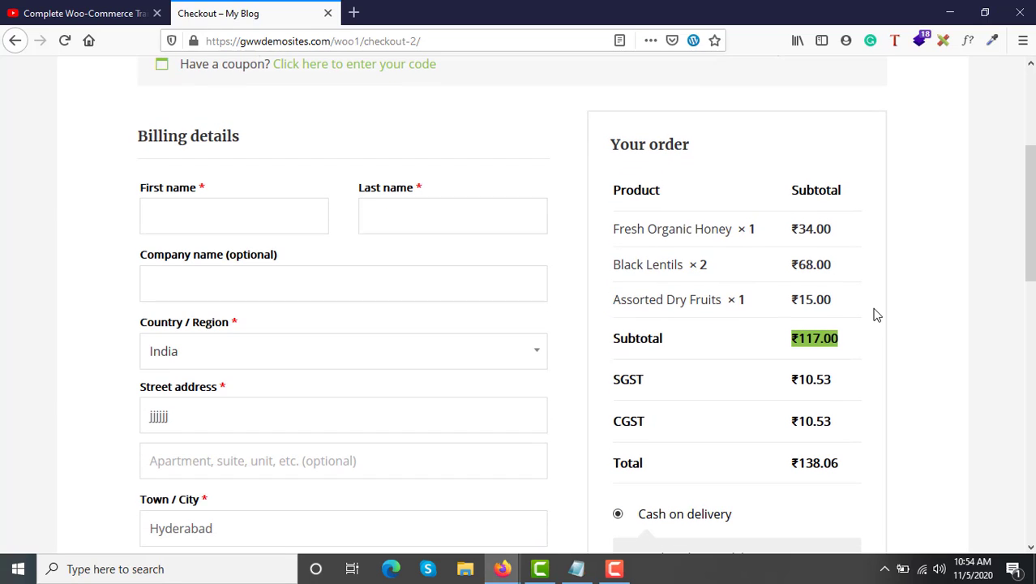
pyautogui.moveTo(607, 382); pyautogui.dragTo(658, 394)
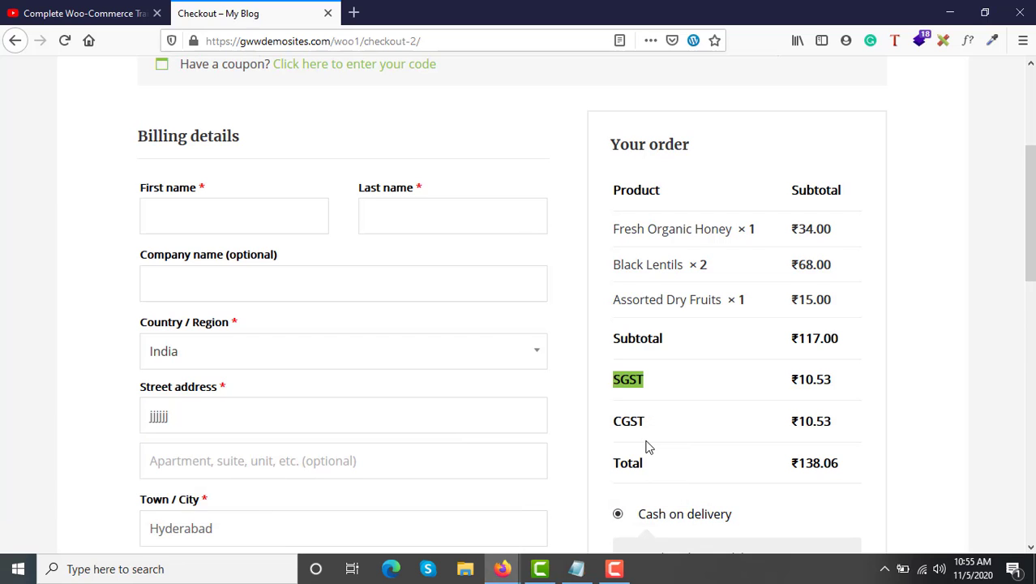
# Switch to the Google Slides presentation and view the second slide, on the Indian GST structure.
pyautogui.hotkey('alt', 'Tab')
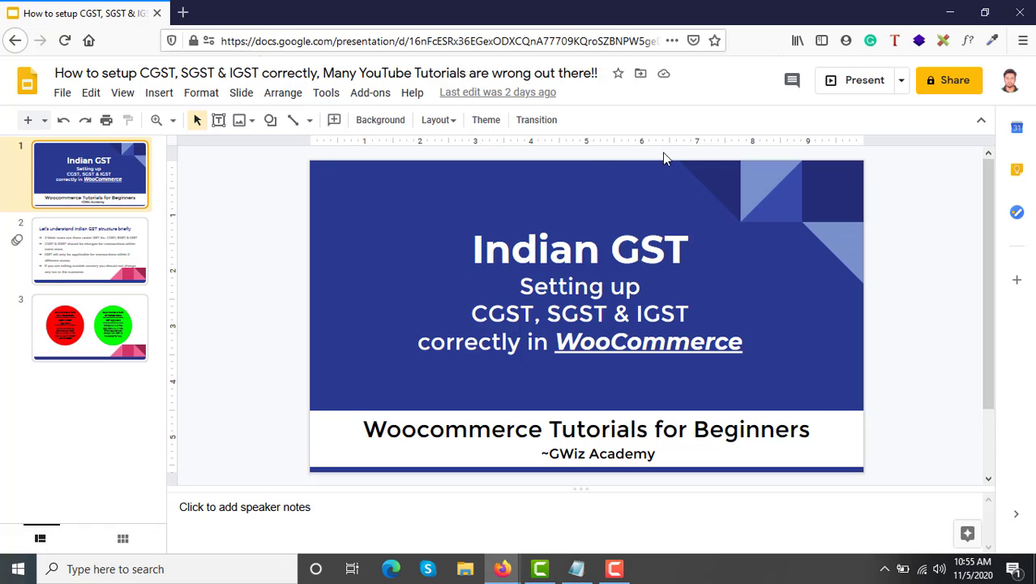
pyautogui.click(74, 253)
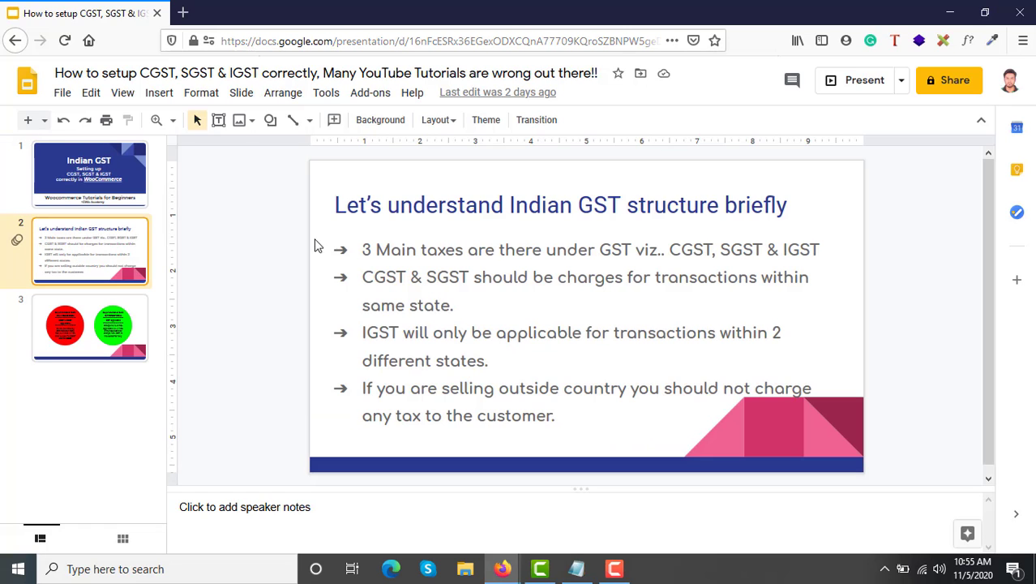
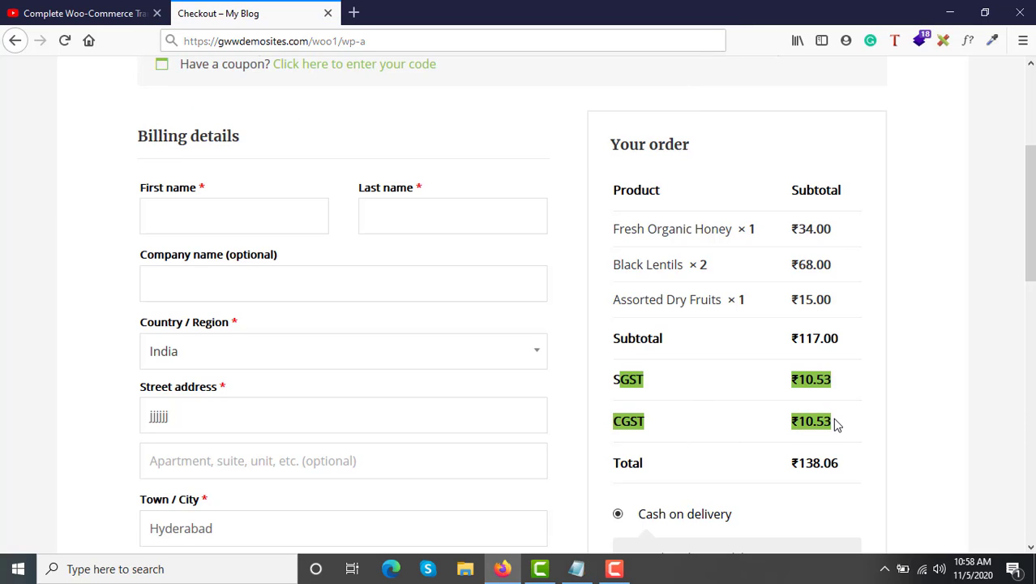
# Go to gwwdemosites.com/woo1/wp-admin and log in to the WordPress dashboard with the prefilled credentials.
pyautogui.click(380, 46)
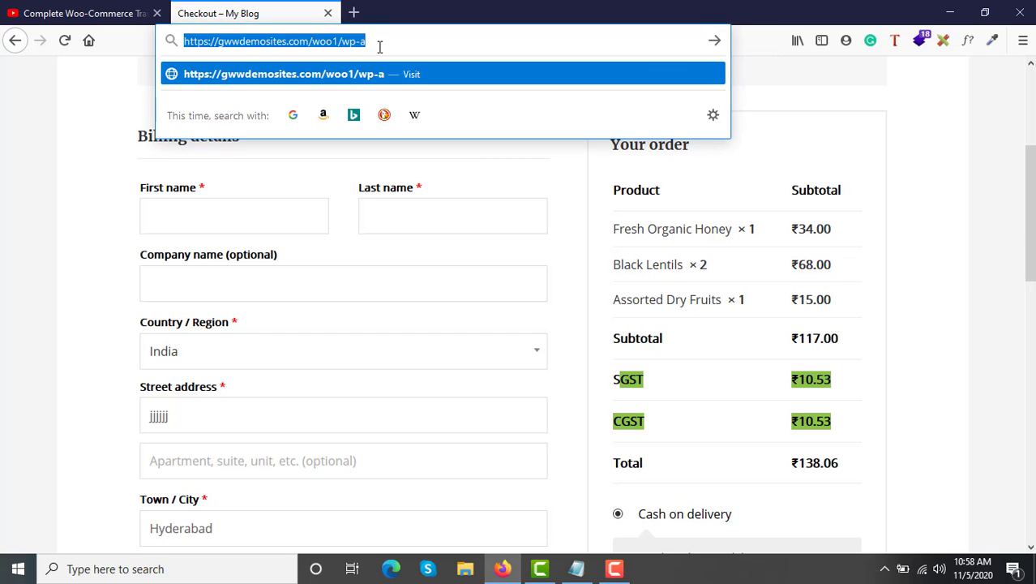
pyautogui.click(379, 46)
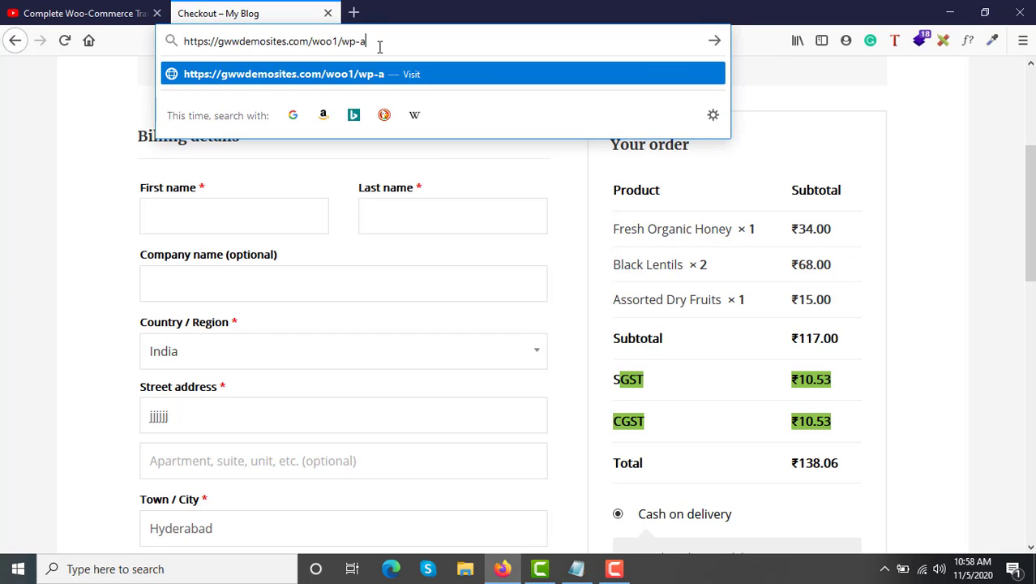
pyautogui.write('wp-admin')
pyautogui.press('Return')
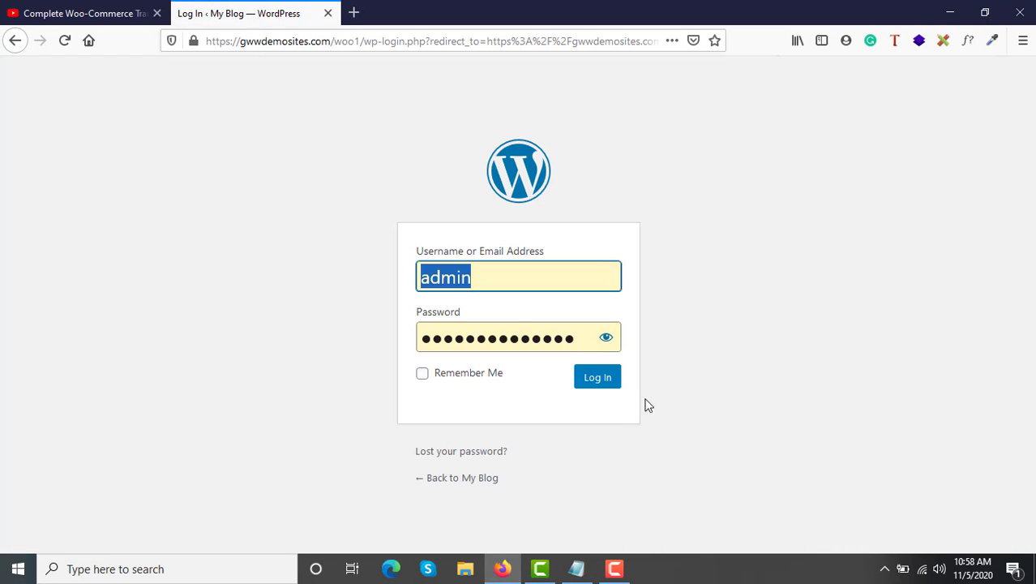
pyautogui.click(596, 377)
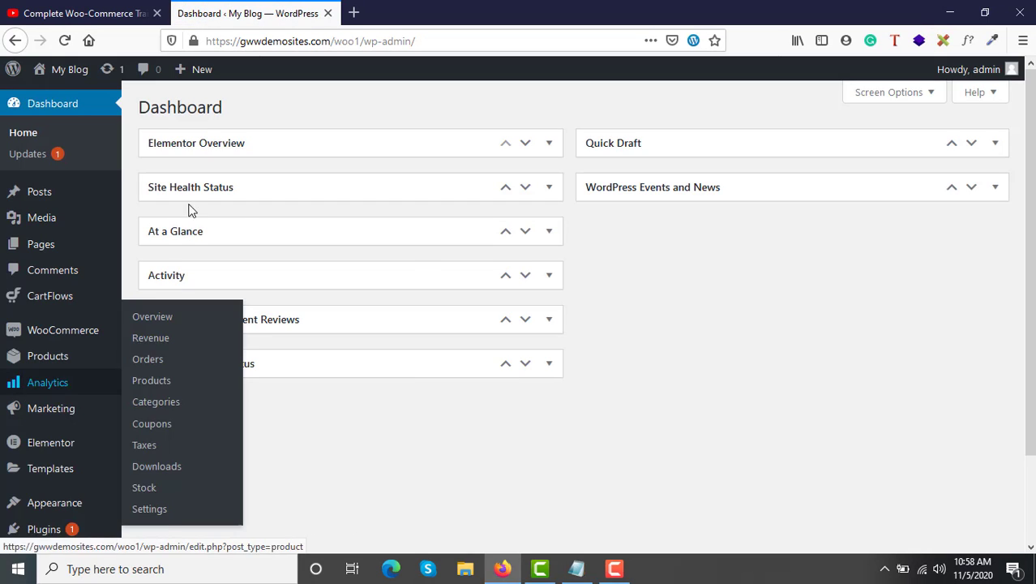
# Open the WooCommerce tax settings and look through the tax options.
pyautogui.moveTo(47, 332)
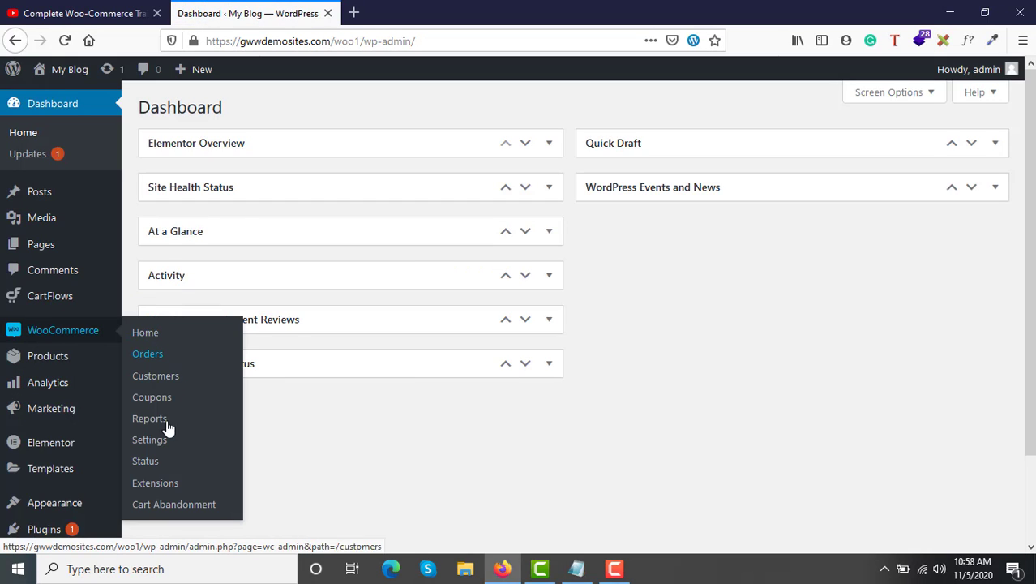
pyautogui.click(146, 447)
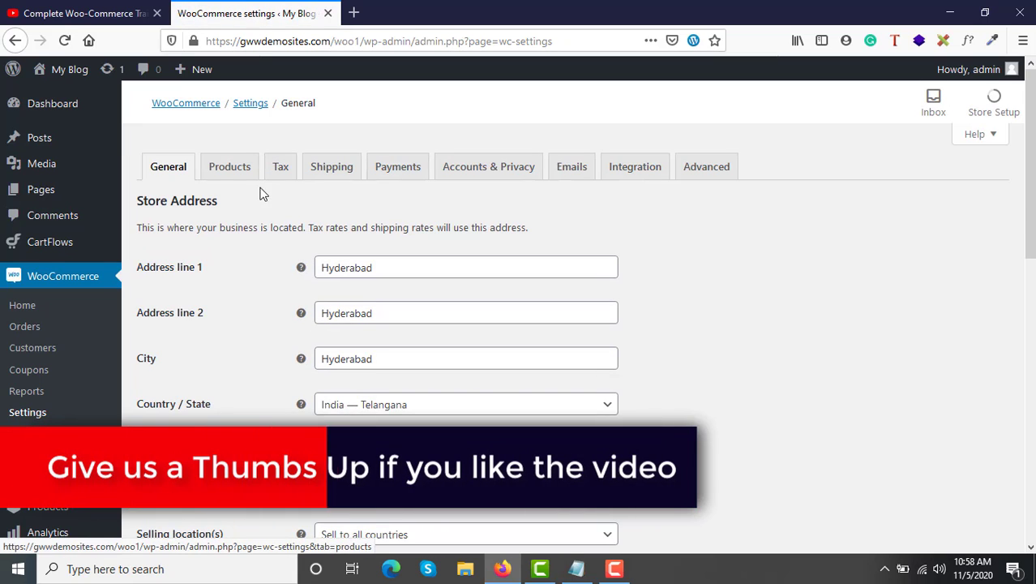
pyautogui.click(278, 180)
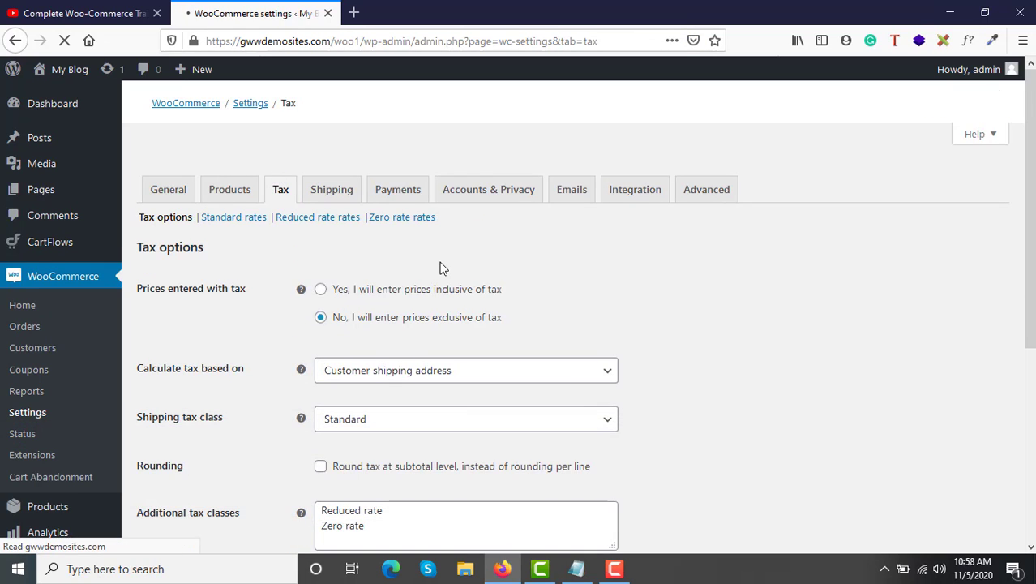
pyautogui.scroll(-3, 441, 267)
pyautogui.scroll(3, 442, 268)
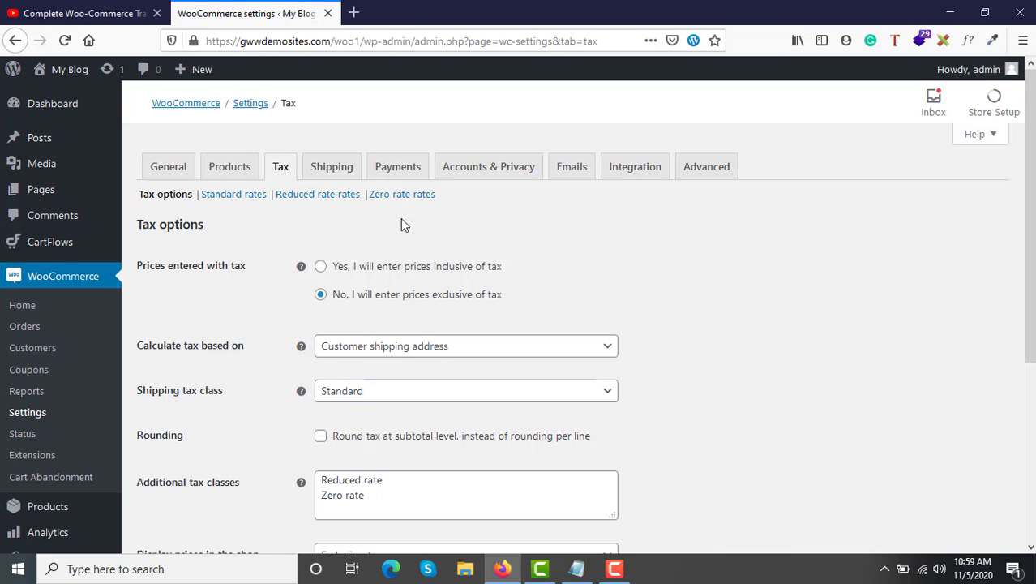
# Look at the WooCommerce training playlist on YouTube and return to the tax settings.
pyautogui.click(85, 9)
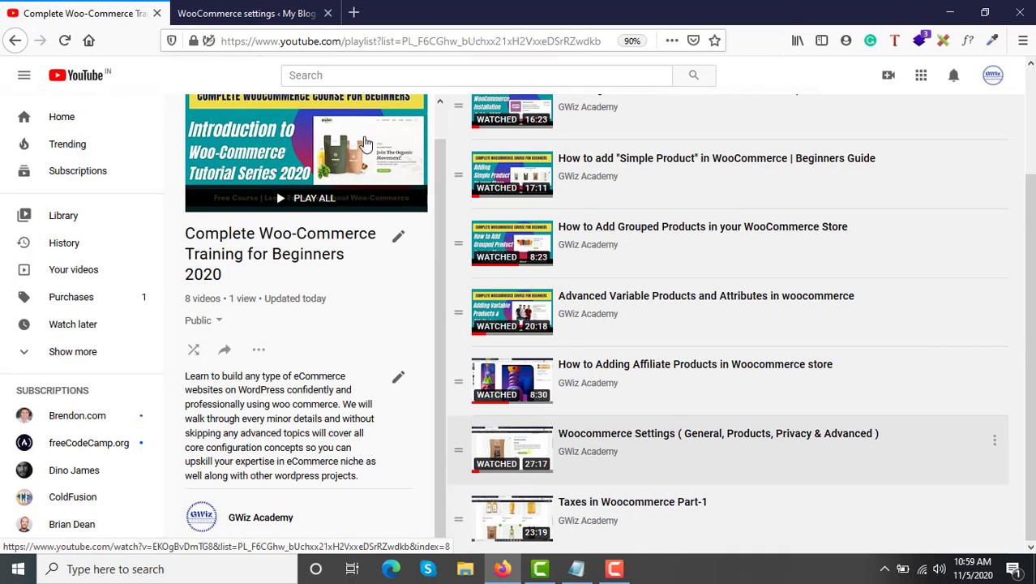
pyautogui.click(271, 14)
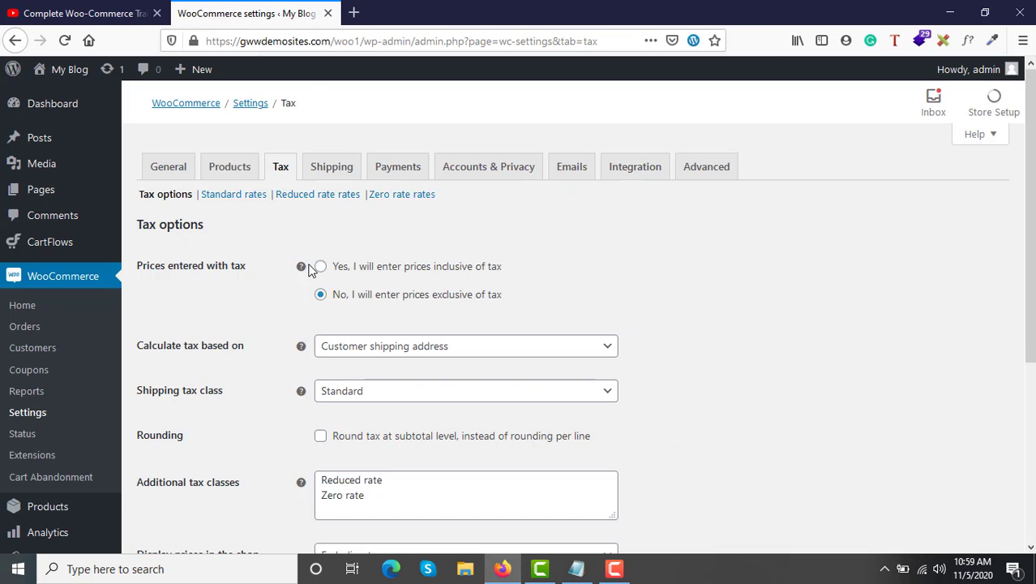
# Open the standard tax rates and examine the state codes, IGST rate and country code of the rows.
pyautogui.click(235, 204)
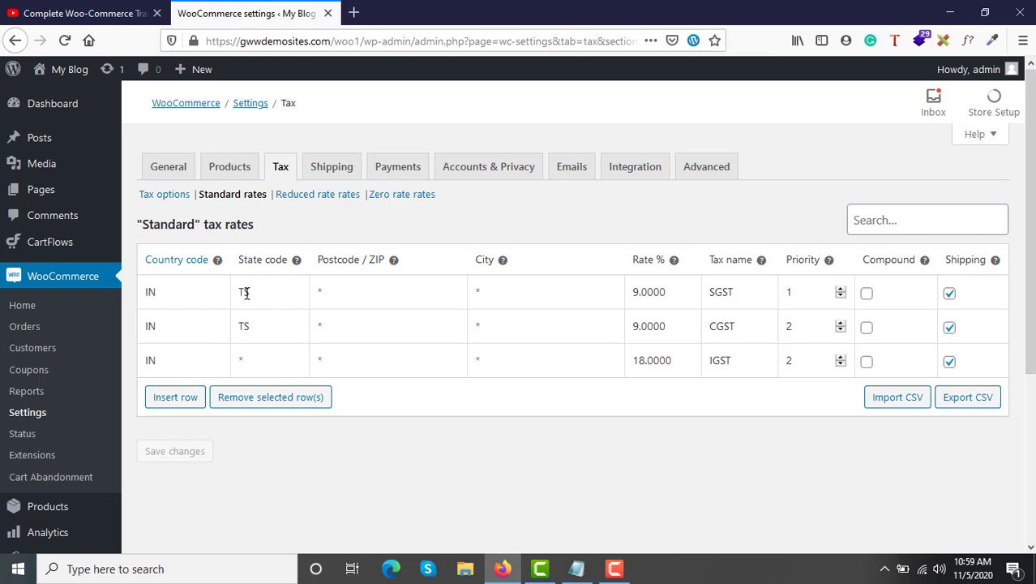
pyautogui.moveTo(251, 295); pyautogui.dragTo(240, 295)
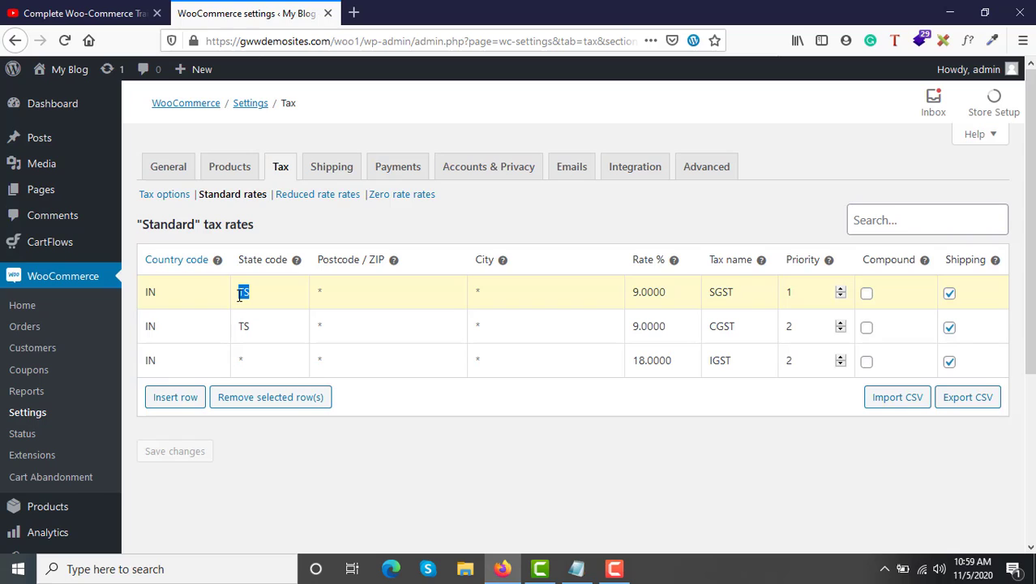
pyautogui.moveTo(253, 328); pyautogui.dragTo(242, 288)
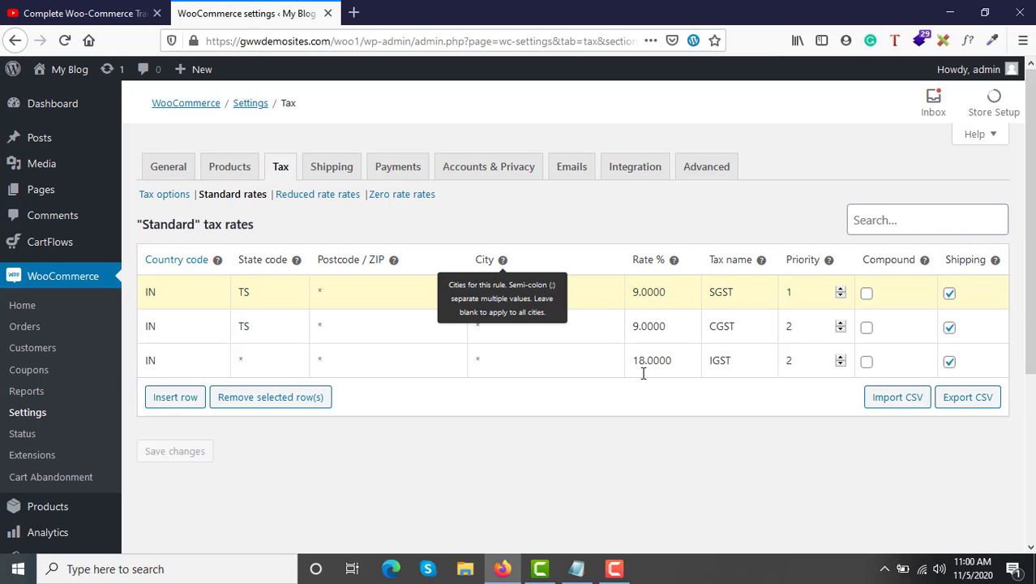
pyautogui.moveTo(632, 360); pyautogui.dragTo(673, 362)
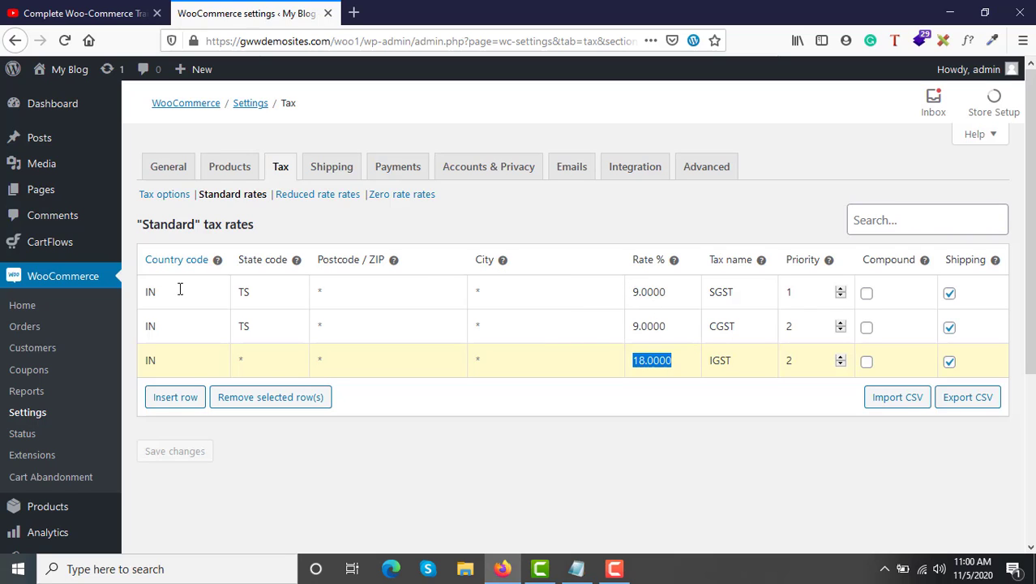
pyautogui.click(145, 288)
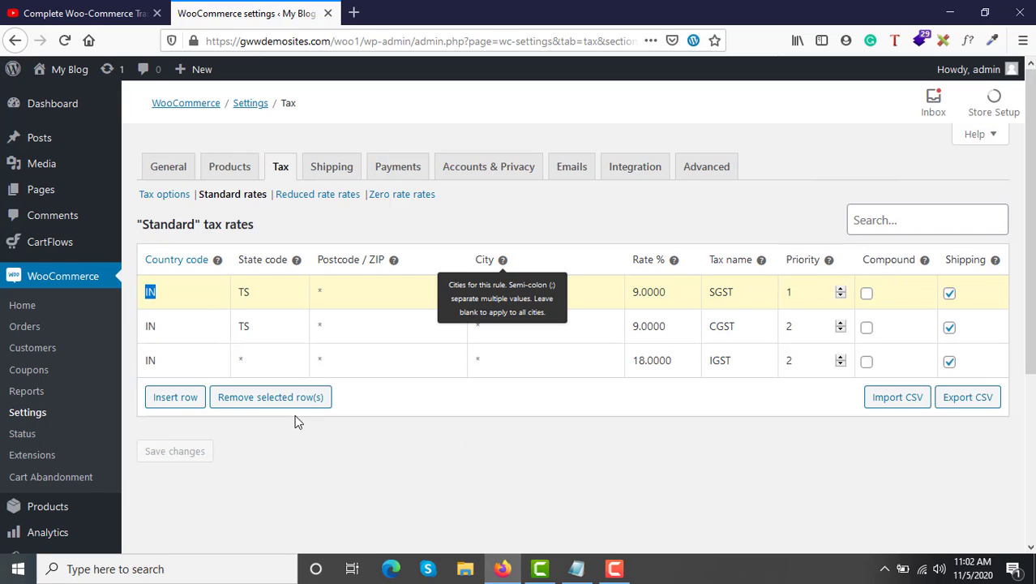
# Insert a blank row below the SGST rate in the standard tax rates and save the changes.
pyautogui.click(168, 401)
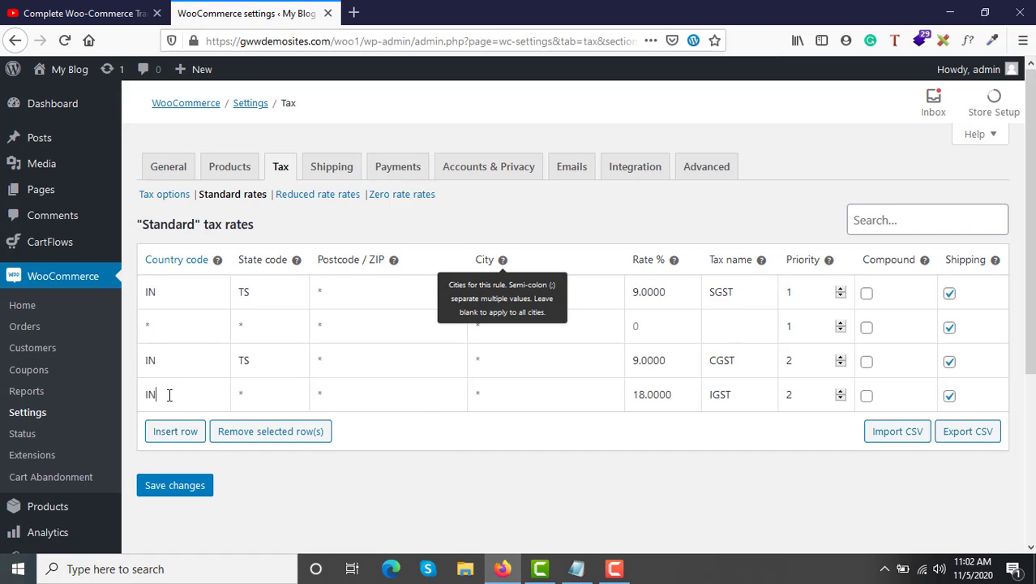
pyautogui.click(166, 396)
pyautogui.click(361, 398)
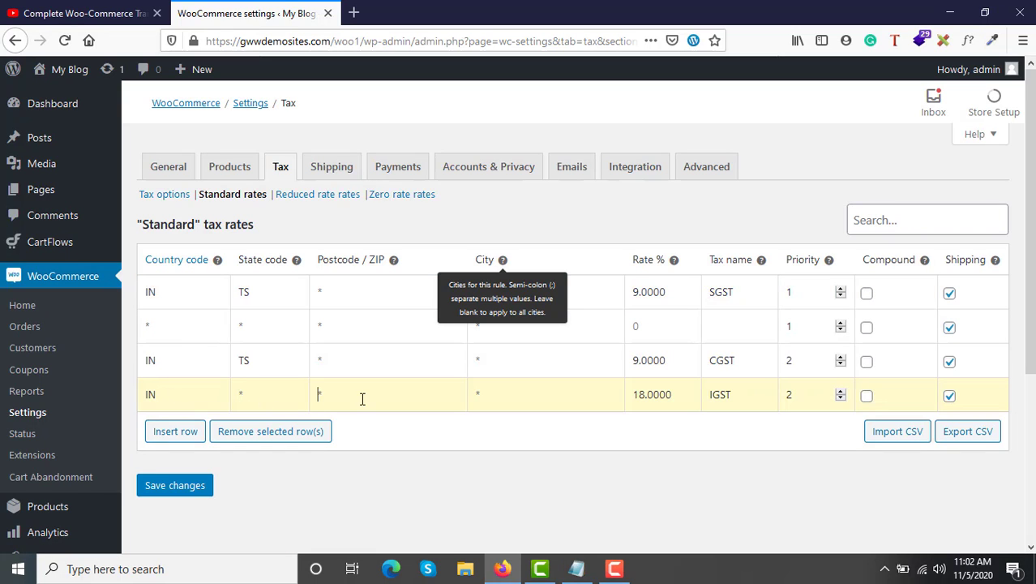
pyautogui.click(528, 399)
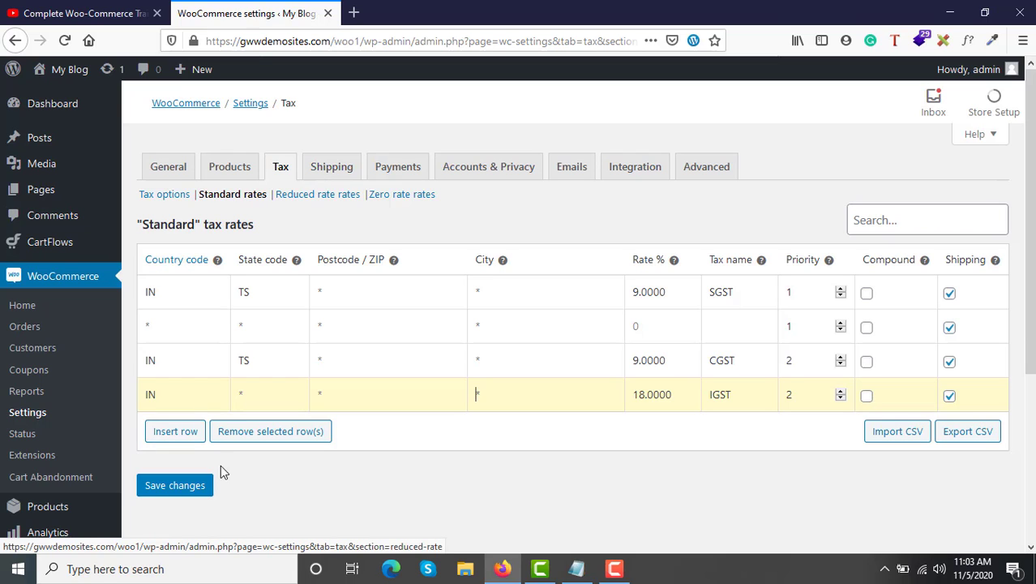
pyautogui.click(176, 486)
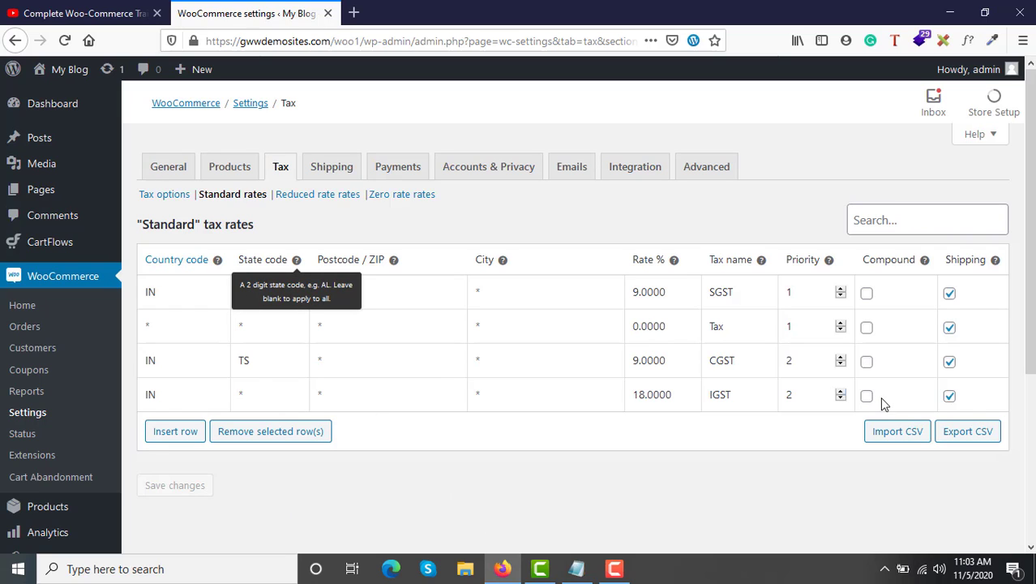
# Remove the blank row between the SGST and CGST rates and save the changes.
pyautogui.click(173, 327)
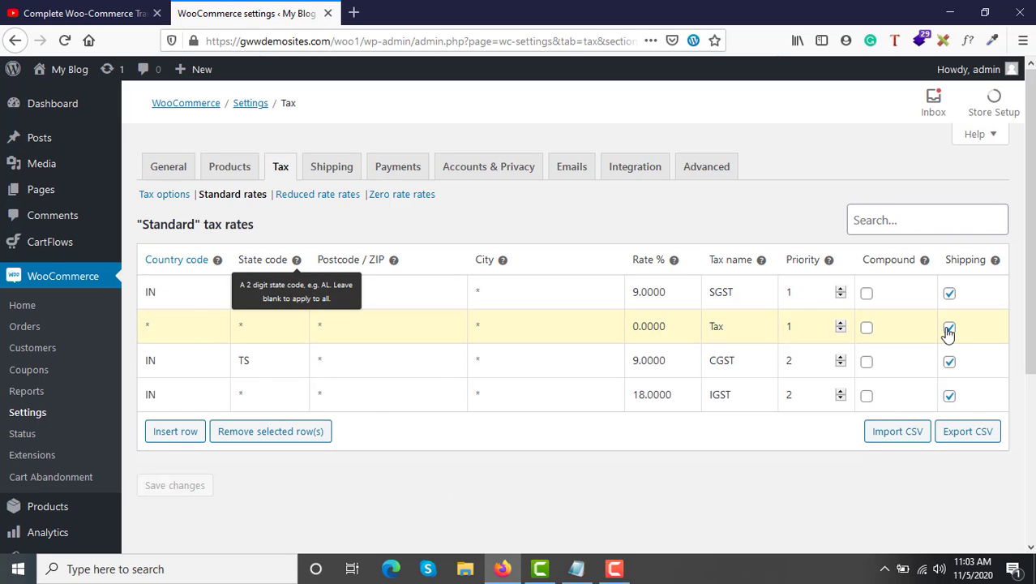
pyautogui.click(271, 434)
pyautogui.click(175, 451)
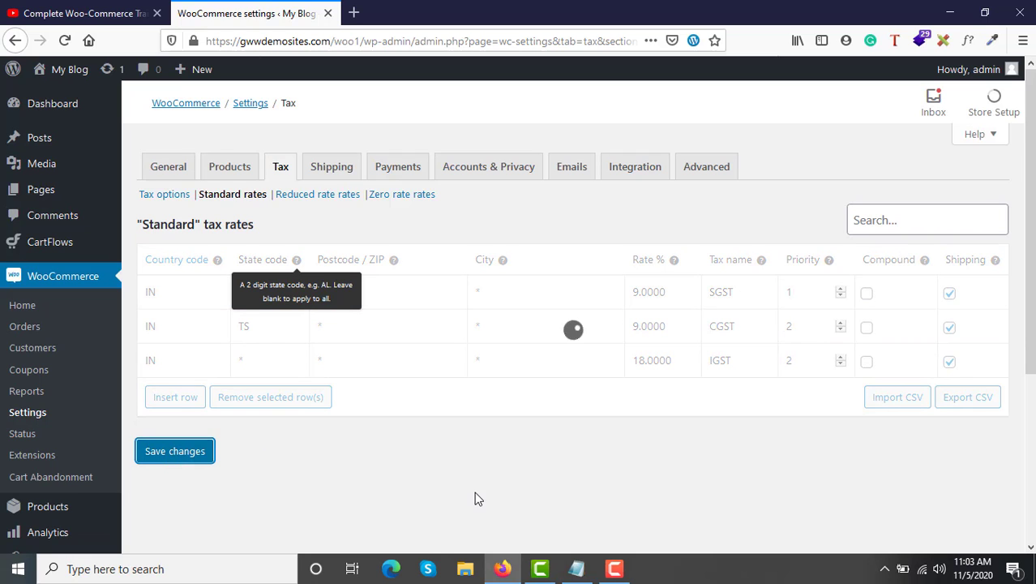